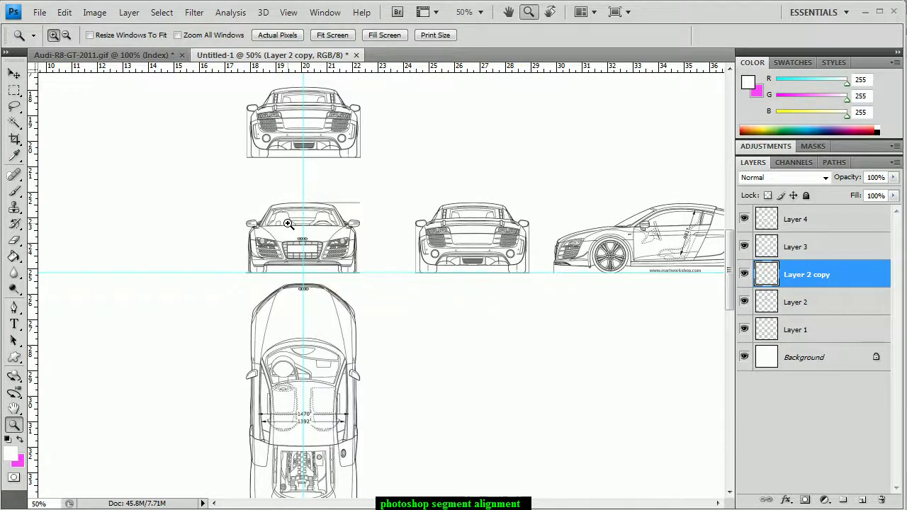
Zoom the car's front view to 200% and pan around the grille
{"action": "left_click", "coordinate": [288, 224]}
{"action": "left_click", "coordinate": [288, 224]}
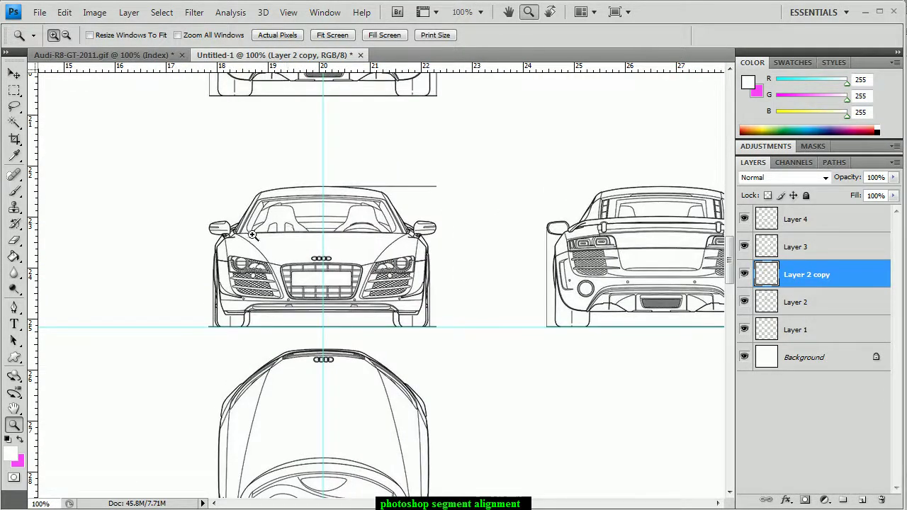
{"action": "left_click", "coordinate": [346, 271]}
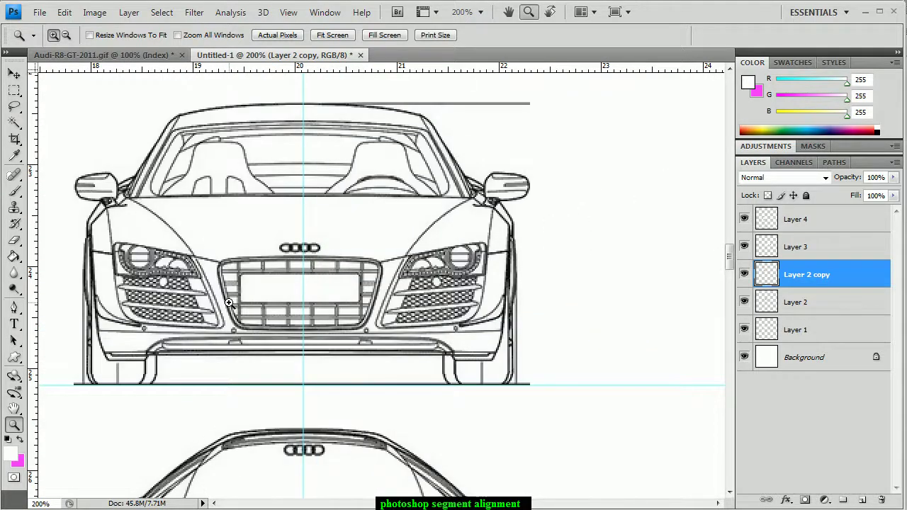
{"action": "scroll", "coordinate": [230, 299], "scroll_direction": "down", "scroll_amount": 1}
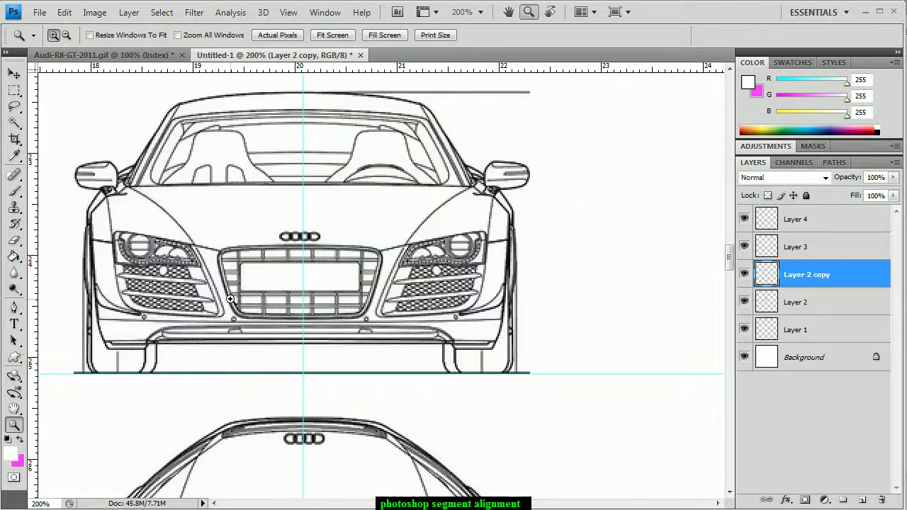
{"action": "scroll", "coordinate": [230, 299], "scroll_direction": "down", "scroll_amount": 1}
{"action": "scroll", "coordinate": [230, 299], "scroll_direction": "down", "scroll_amount": 5}
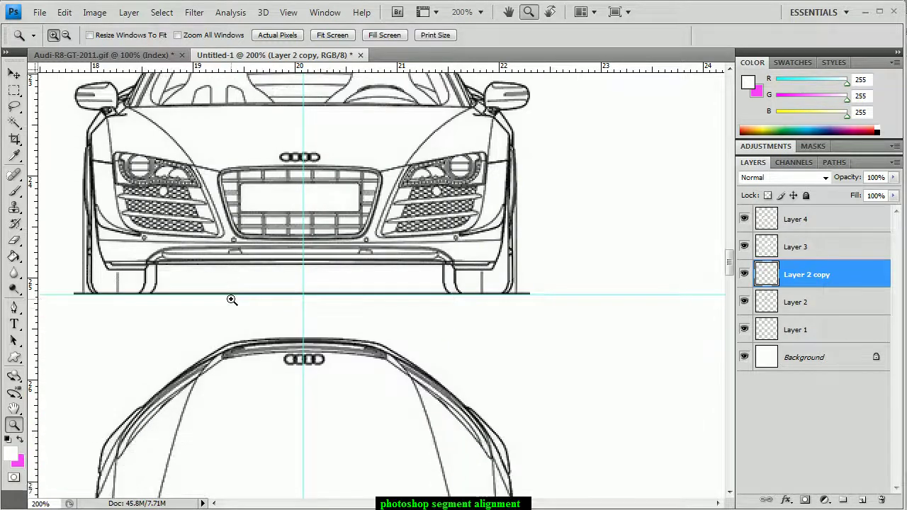
{"action": "scroll", "coordinate": [232, 299], "scroll_direction": "up", "scroll_amount": 7}
{"action": "scroll", "coordinate": [232, 299], "scroll_direction": "up", "scroll_amount": 12}
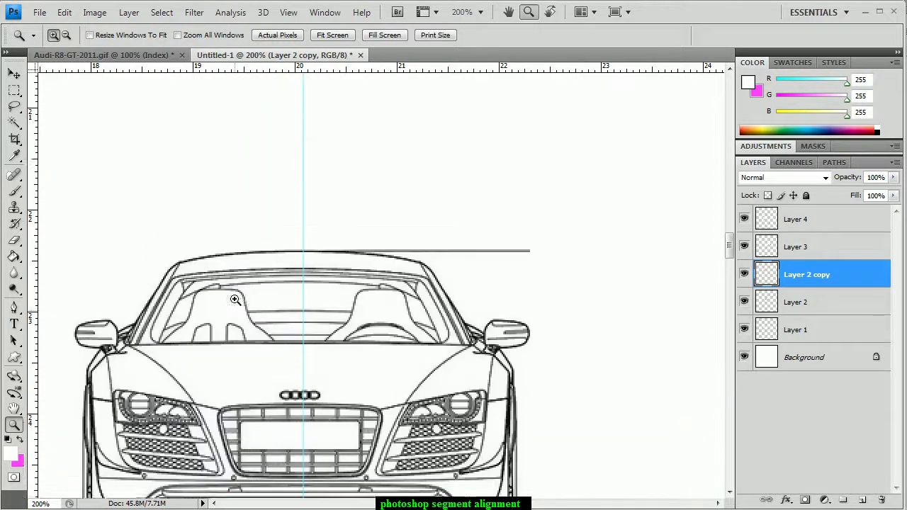
{"action": "scroll", "coordinate": [237, 300], "scroll_direction": "up", "scroll_amount": 10}
{"action": "scroll", "coordinate": [237, 300], "scroll_direction": "up", "scroll_amount": 3}
{"action": "scroll", "coordinate": [237, 300], "scroll_direction": "down", "scroll_amount": 5}
{"action": "scroll", "coordinate": [239, 300], "scroll_direction": "down", "scroll_amount": 6}
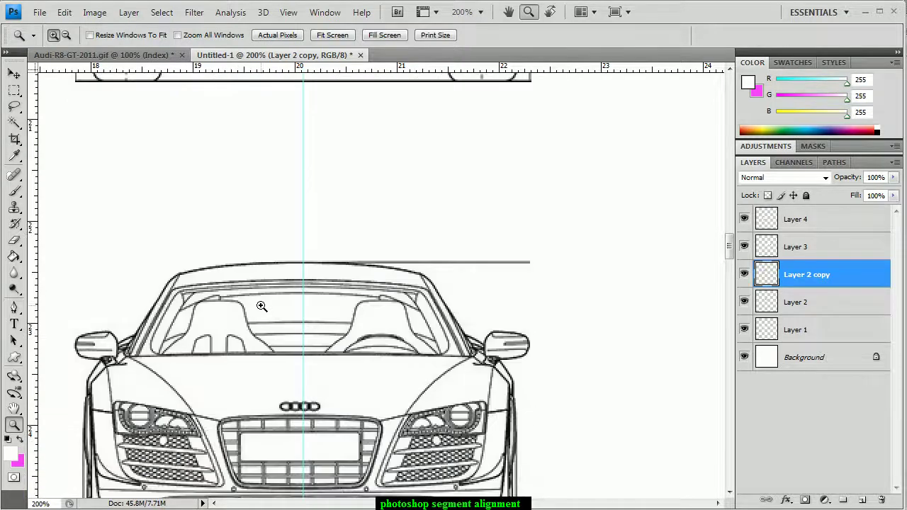
{"action": "scroll", "coordinate": [263, 307], "scroll_direction": "down", "scroll_amount": 5}
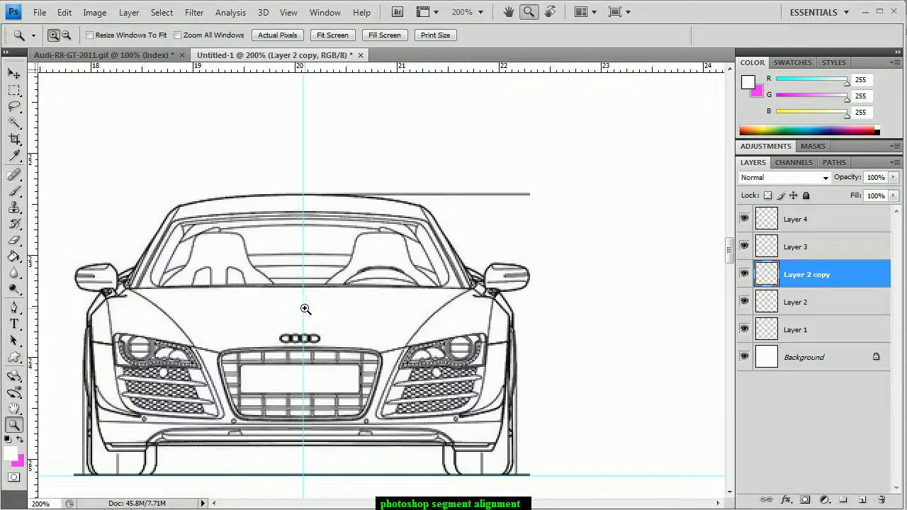
At 400% on the grille, move the vertical guide onto the Audi rings' centre
{"action": "left_click", "coordinate": [305, 309]}
{"action": "left_click", "coordinate": [310, 370]}
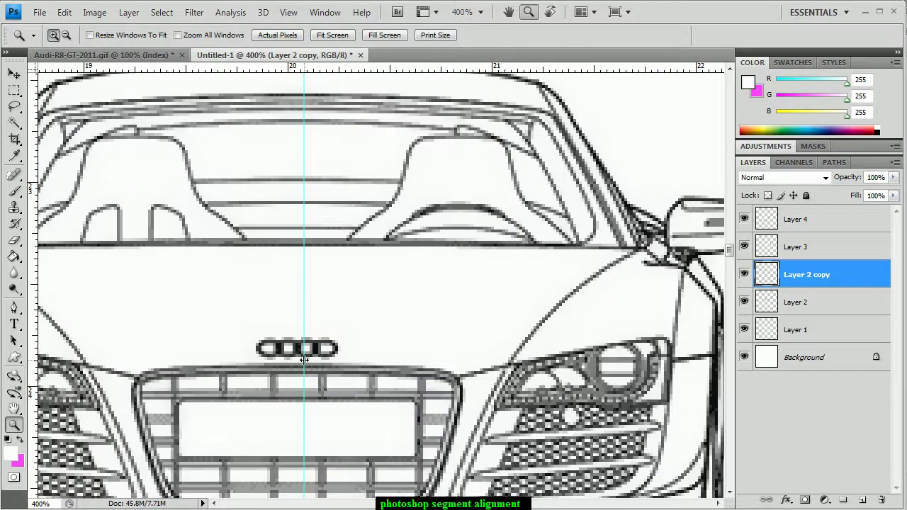
{"action": "left_click_drag", "start_coordinate": [304, 360], "coordinate": [299, 361]}
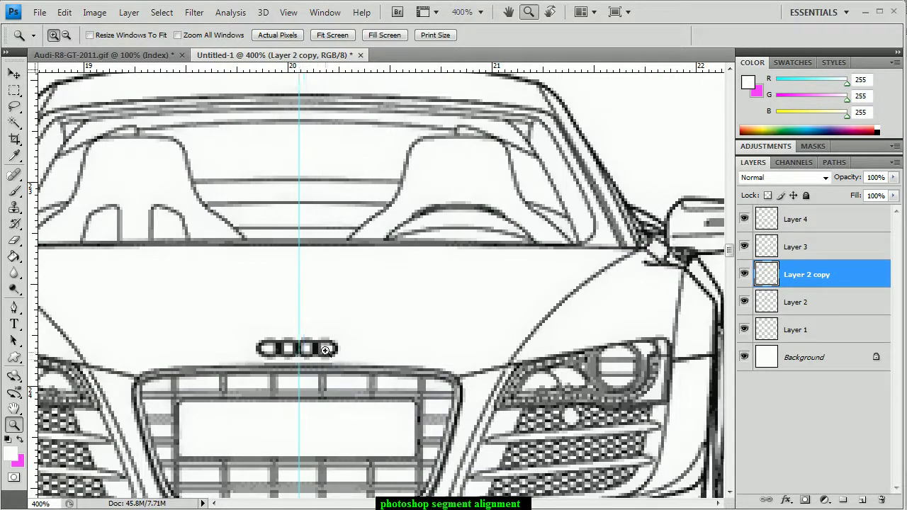
Zoom back out to 300% and scroll down toward the top view
{"action": "right_click", "coordinate": [333, 348]}
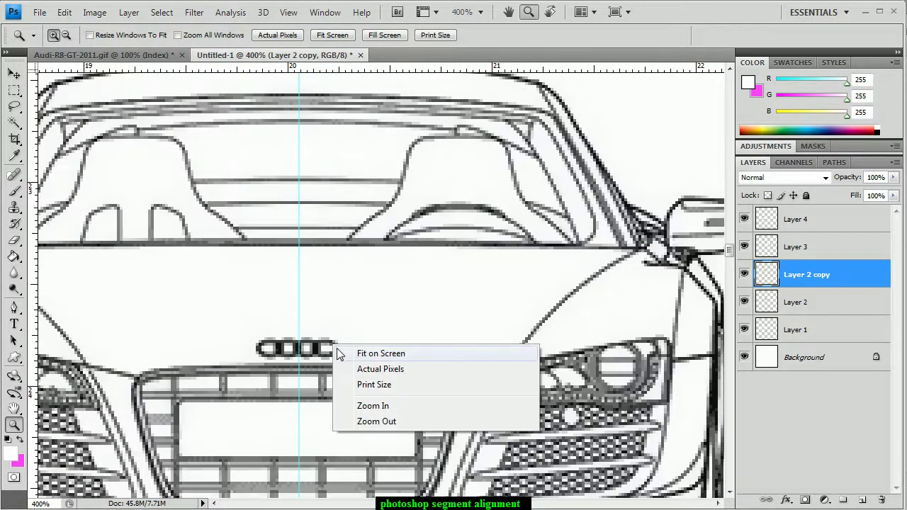
{"action": "left_click", "coordinate": [369, 420]}
{"action": "scroll", "coordinate": [325, 369], "scroll_direction": "down", "scroll_amount": 3}
{"action": "scroll", "coordinate": [324, 367], "scroll_direction": "down", "scroll_amount": 3}
{"action": "scroll", "coordinate": [340, 368], "scroll_direction": "down", "scroll_amount": 2}
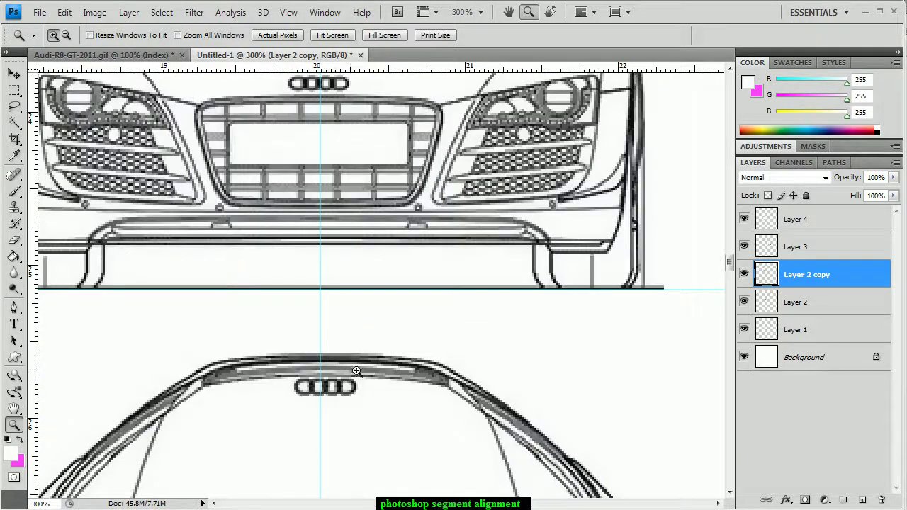
{"action": "scroll", "coordinate": [358, 368], "scroll_direction": "down", "scroll_amount": 2}
{"action": "scroll", "coordinate": [358, 368], "scroll_direction": "down", "scroll_amount": 2}
{"action": "scroll", "coordinate": [358, 368], "scroll_direction": "down", "scroll_amount": 2}
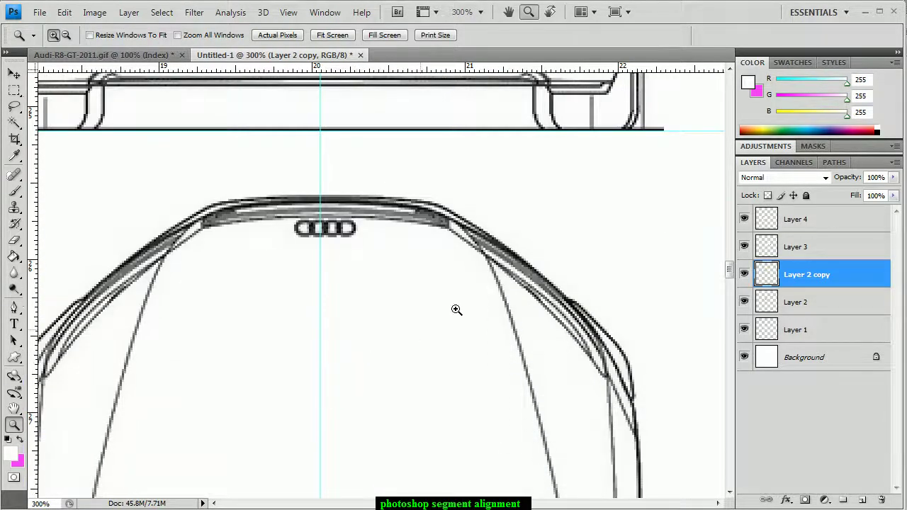
Select Layer 3 and start a free transform, dismissing the transform options menu
{"action": "left_click", "coordinate": [775, 246]}
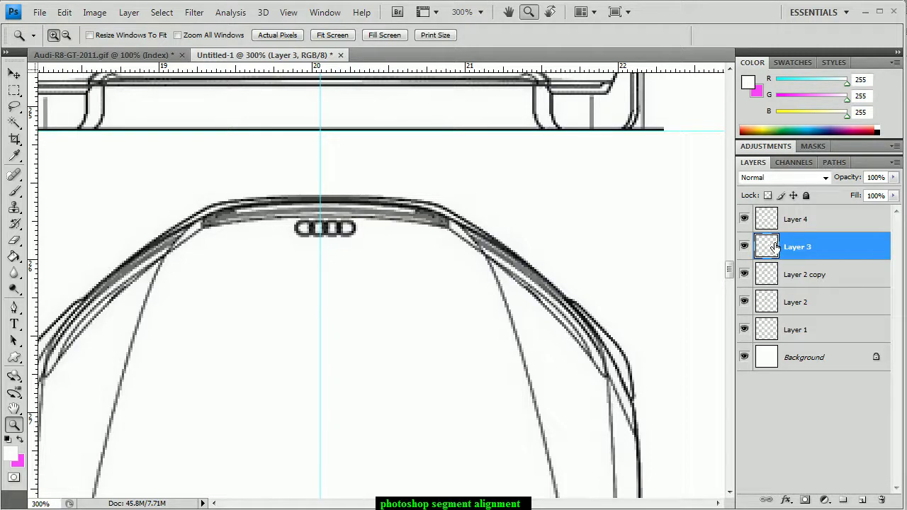
{"action": "key", "text": "ctrl+t"}
{"action": "scroll", "coordinate": [528, 305], "scroll_direction": "down", "scroll_amount": 2}
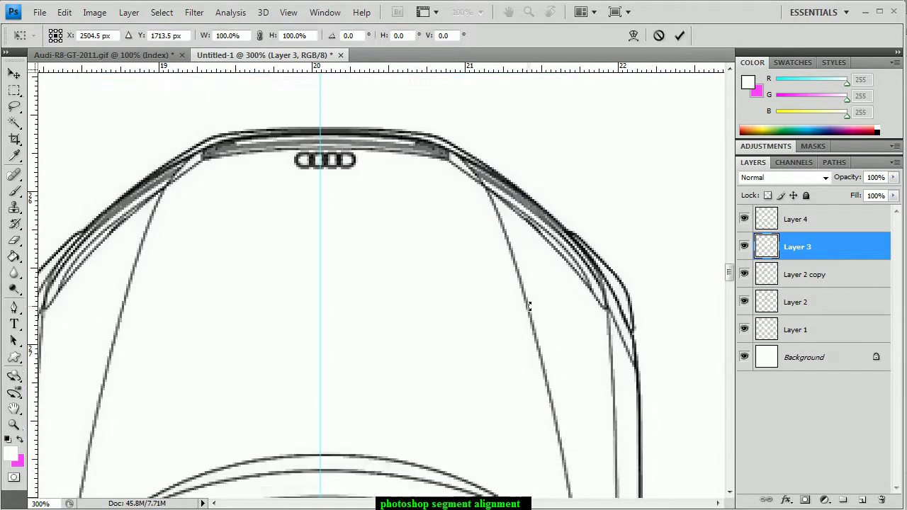
{"action": "scroll", "coordinate": [460, 307], "scroll_direction": "down", "scroll_amount": 2}
{"action": "right_click", "coordinate": [417, 291]}
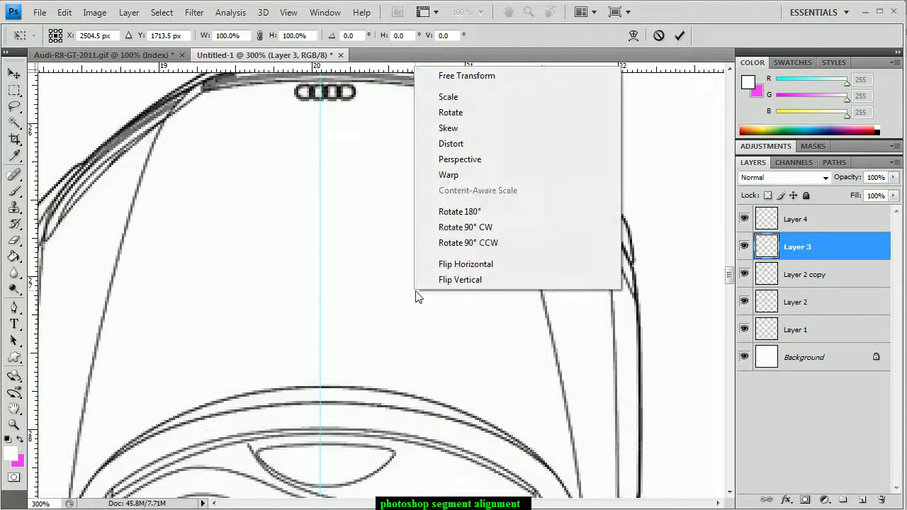
{"action": "left_click", "coordinate": [103, 293]}
Leave the transform and toggle Layer 4's visibility to confirm it holds the top view
{"action": "left_click", "coordinate": [14, 424]}
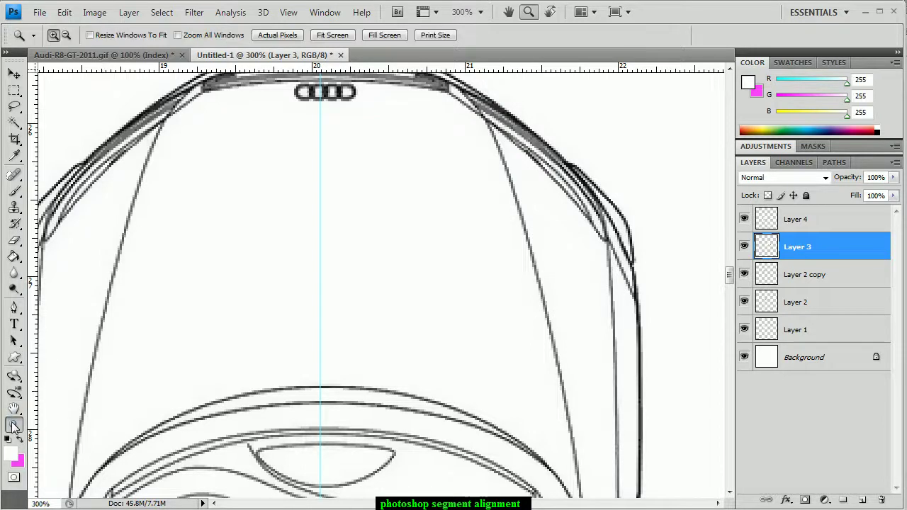
{"action": "right_click", "coordinate": [165, 370]}
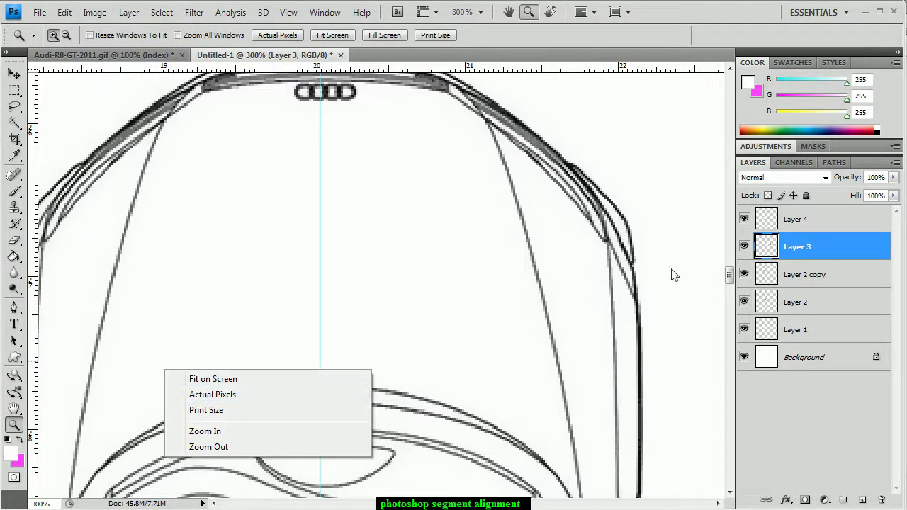
{"action": "left_click", "coordinate": [745, 226]}
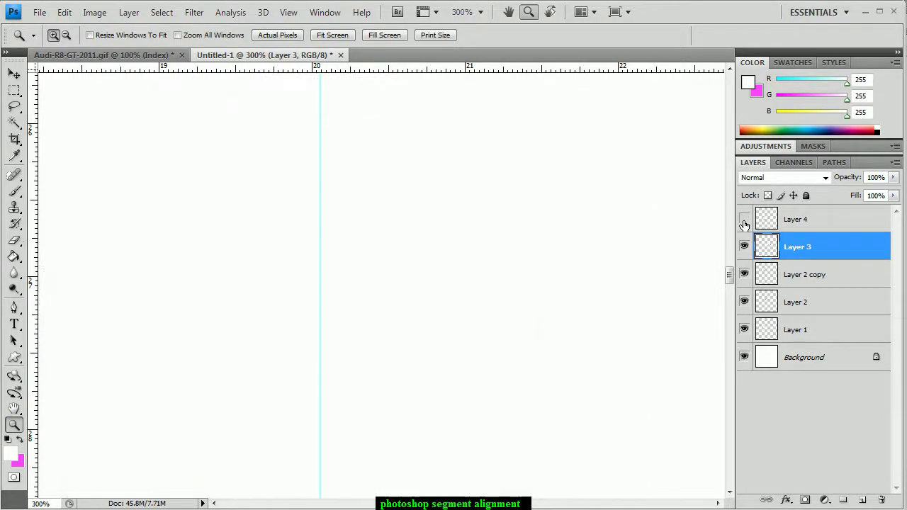
{"action": "left_click", "coordinate": [744, 220]}
{"action": "left_click", "coordinate": [797, 225]}
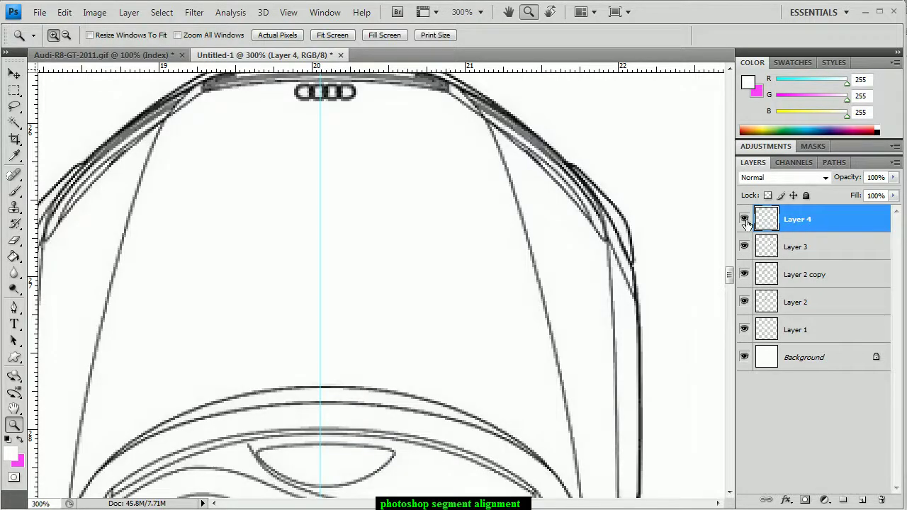
Transform Layer 4's top view, shifting it left then back right, and commit
{"action": "scroll", "coordinate": [345, 212], "scroll_direction": "up", "scroll_amount": 2}
{"action": "scroll", "coordinate": [345, 213], "scroll_direction": "up", "scroll_amount": 3}
{"action": "scroll", "coordinate": [344, 212], "scroll_direction": "up", "scroll_amount": 2}
{"action": "key", "text": "ctrl+t"}
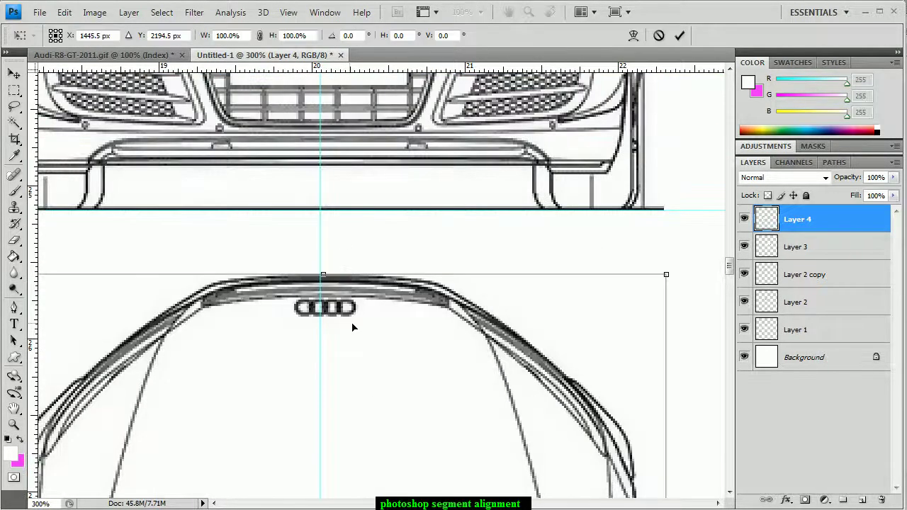
{"action": "left_click_drag", "start_coordinate": [353, 327], "coordinate": [351, 328]}
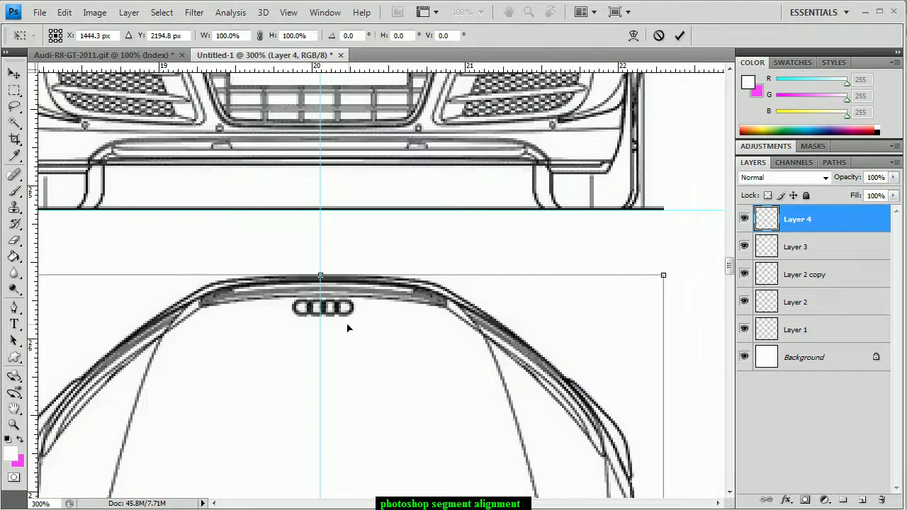
{"action": "key", "text": "Left"}
{"action": "key", "text": "Left"}
{"action": "key", "text": "Left"}
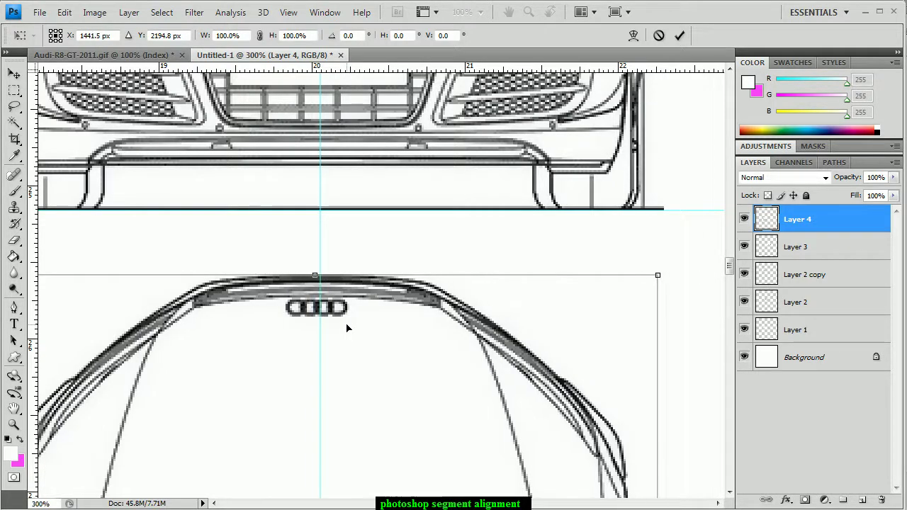
{"action": "key", "text": "Right"}
{"action": "key", "text": "Right"}
{"action": "key", "text": "Right"}
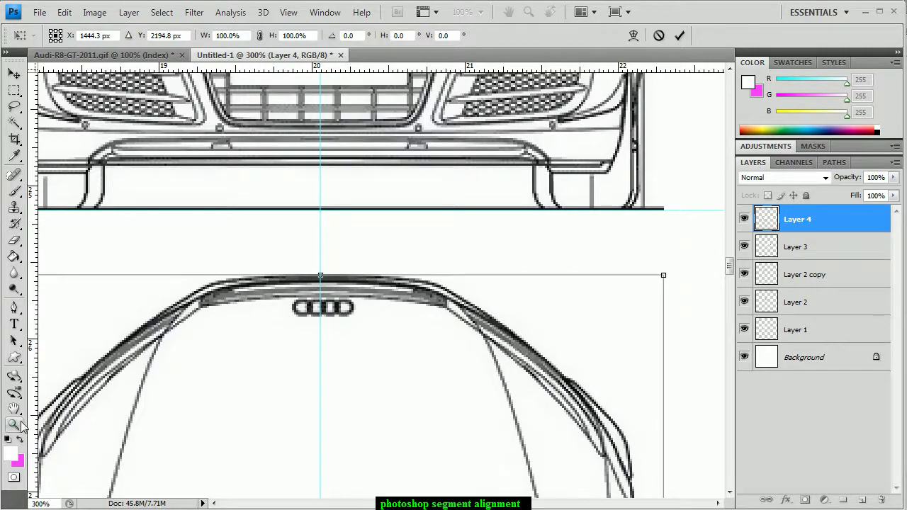
{"action": "left_click", "coordinate": [14, 426]}
{"action": "left_click", "coordinate": [379, 208]}
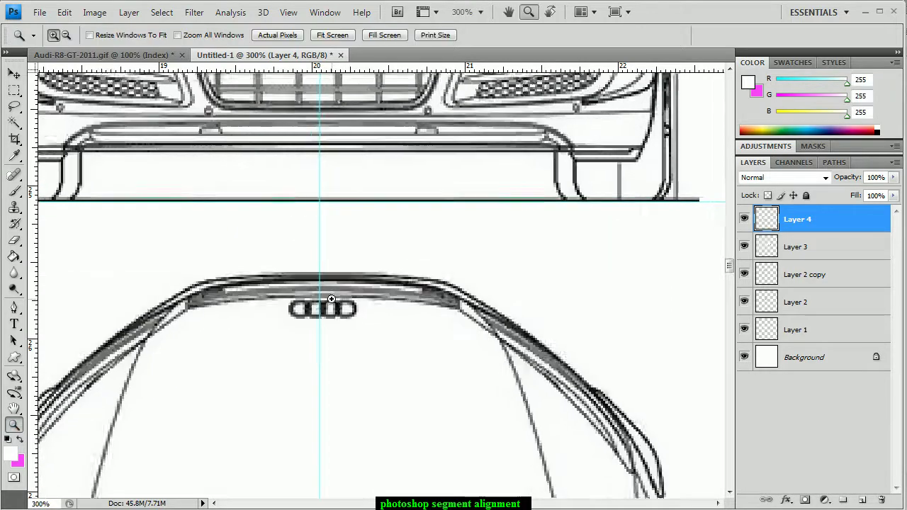
At 600%, nudge the top view so its Audi rings centre on the guide, then return to 100%
{"action": "left_click", "coordinate": [331, 299]}
{"action": "left_click", "coordinate": [330, 348]}
{"action": "key", "text": "ctrl+t"}
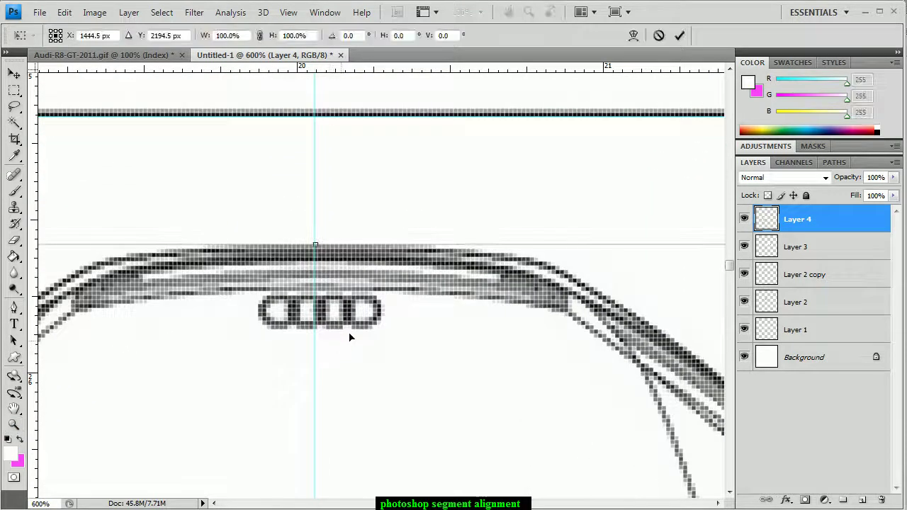
{"action": "left_click_drag", "start_coordinate": [356, 319], "coordinate": [354, 318]}
{"action": "key", "text": "Return"}
{"action": "key", "text": "z"}
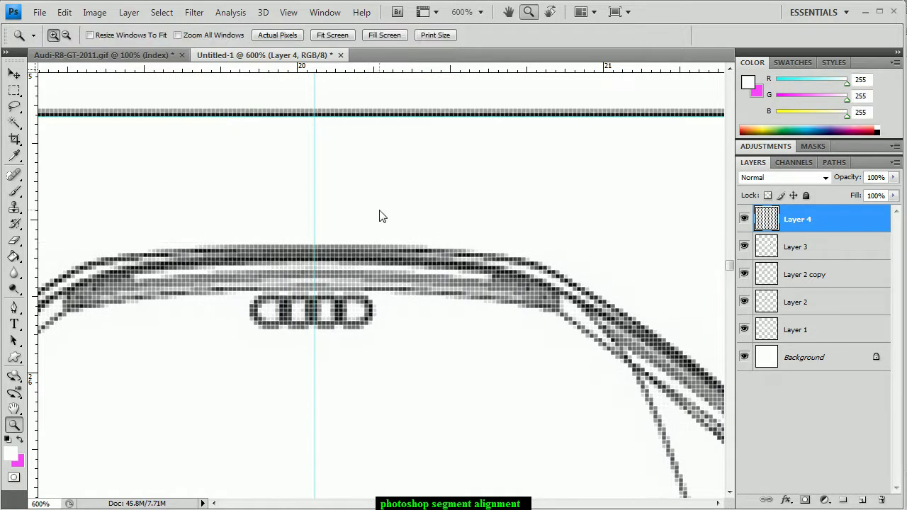
{"action": "right_click", "coordinate": [356, 276]}
{"action": "left_click", "coordinate": [380, 300]}
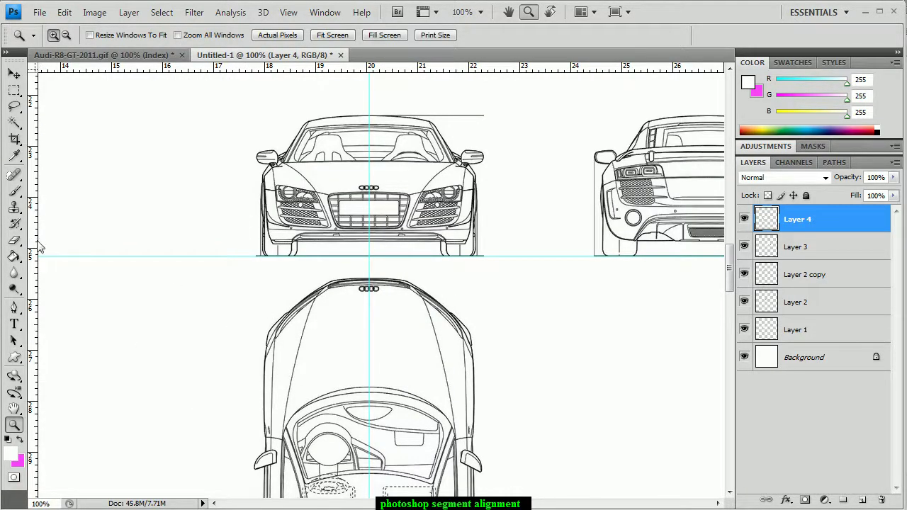
Drag out vertical guides at the car's left and right edges through front and top views
{"action": "left_click_drag", "start_coordinate": [33, 245], "coordinate": [257, 268]}
{"action": "scroll", "coordinate": [324, 310], "scroll_direction": "down", "scroll_amount": 3}
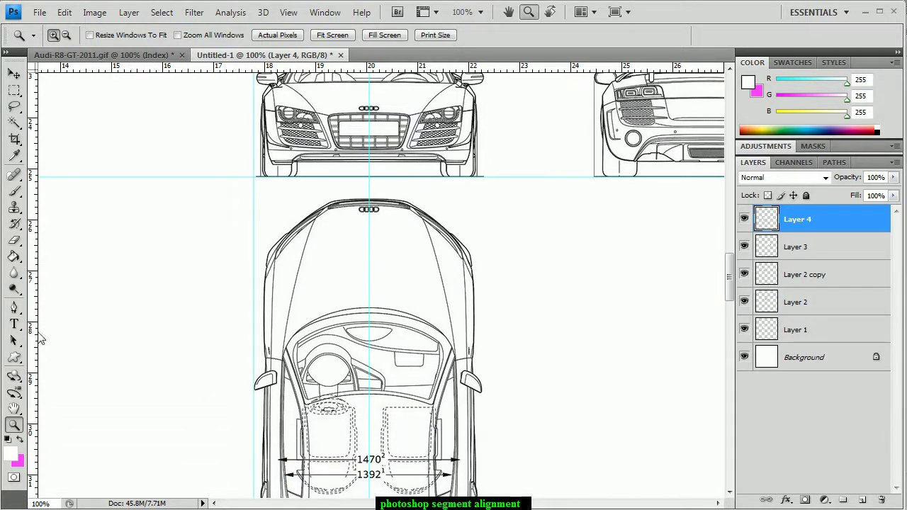
{"action": "left_click_drag", "start_coordinate": [40, 339], "coordinate": [483, 389]}
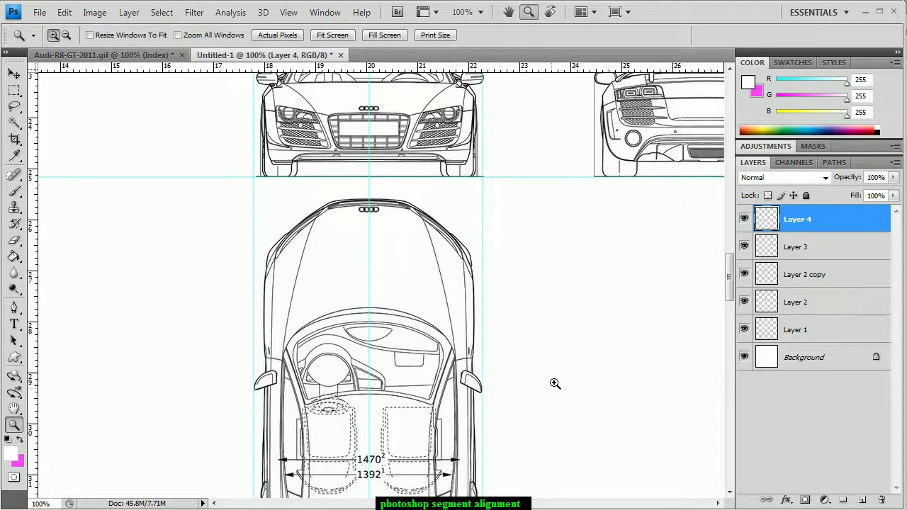
{"action": "scroll", "coordinate": [464, 300], "scroll_direction": "up", "scroll_amount": 3}
{"action": "scroll", "coordinate": [335, 272], "scroll_direction": "up", "scroll_amount": 2}
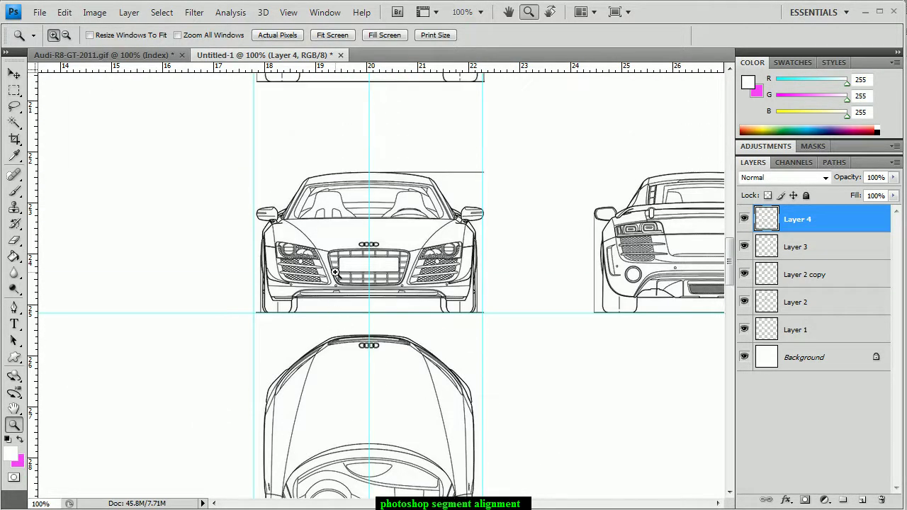
Zoom in on the front view and nudge the right guide onto the mirror's outer edge
{"action": "left_click", "coordinate": [335, 286]}
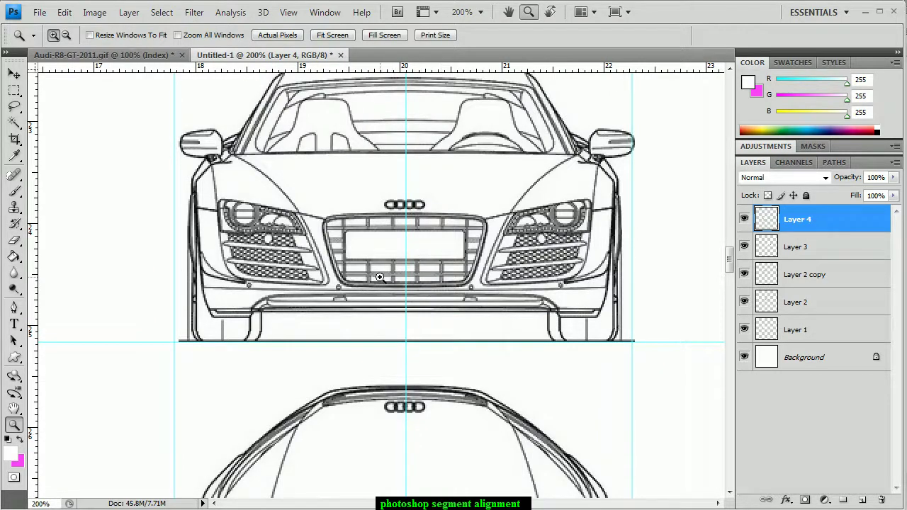
{"action": "left_click", "coordinate": [380, 277]}
{"action": "scroll", "coordinate": [286, 328], "scroll_direction": "up", "scroll_amount": 2}
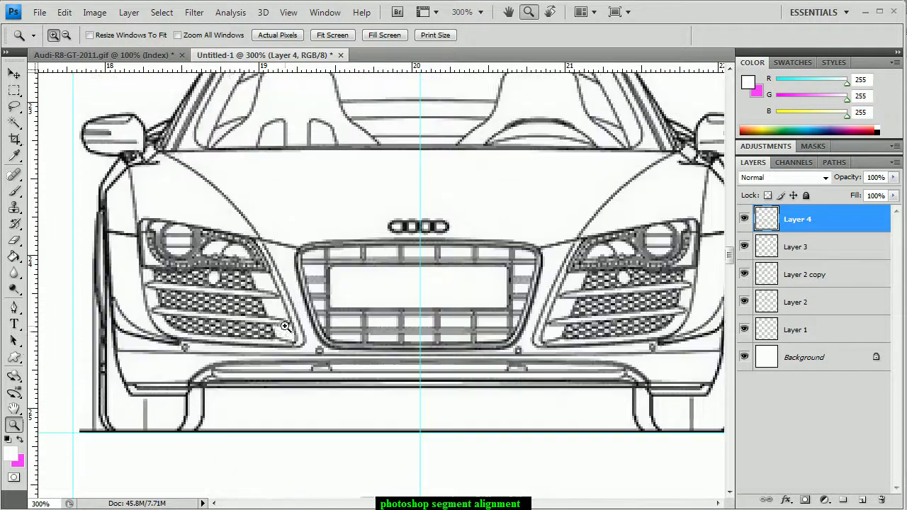
{"action": "scroll", "coordinate": [286, 326], "scroll_direction": "up", "scroll_amount": 3}
{"action": "scroll", "coordinate": [53, 212], "scroll_direction": "right", "scroll_amount": 3}
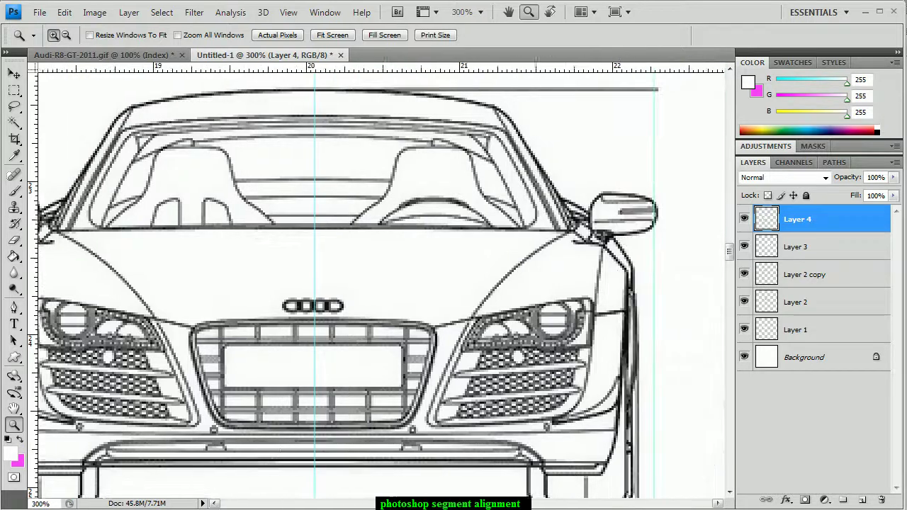
{"action": "scroll", "coordinate": [582, 381], "scroll_direction": "right", "scroll_amount": 2}
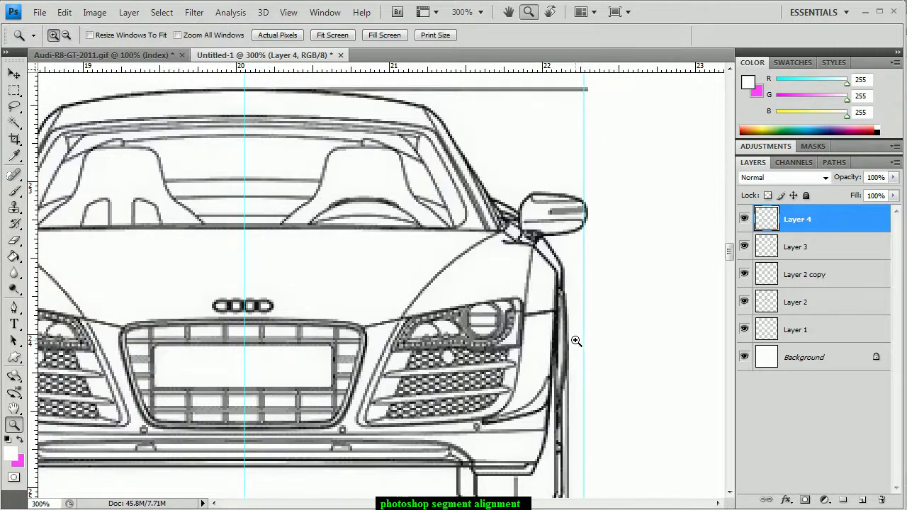
{"action": "left_click_drag", "start_coordinate": [587, 343], "coordinate": [588, 343]}
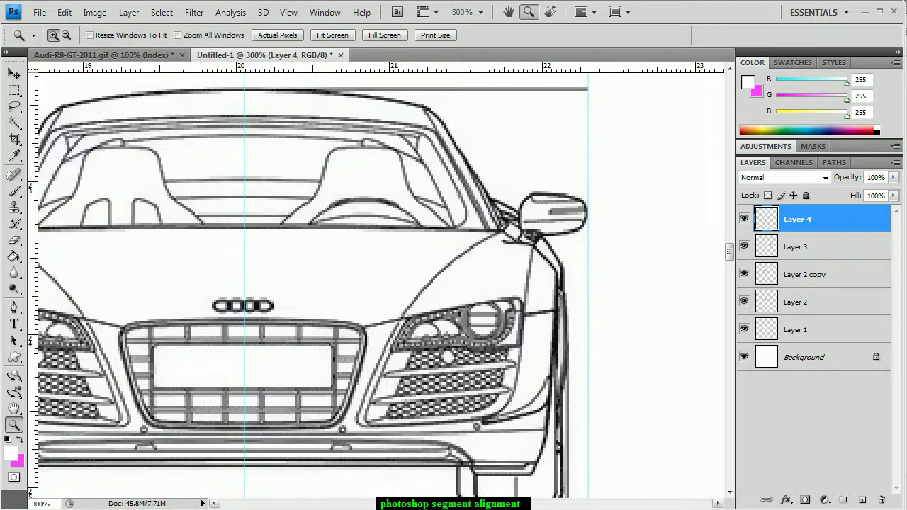
Nudge the left guide onto the left mirror's edge
{"action": "scroll", "coordinate": [496, 468], "scroll_direction": "left", "scroll_amount": 1}
{"action": "scroll", "coordinate": [447, 479], "scroll_direction": "left", "scroll_amount": 5}
{"action": "scroll", "coordinate": [398, 489], "scroll_direction": "left", "scroll_amount": 2}
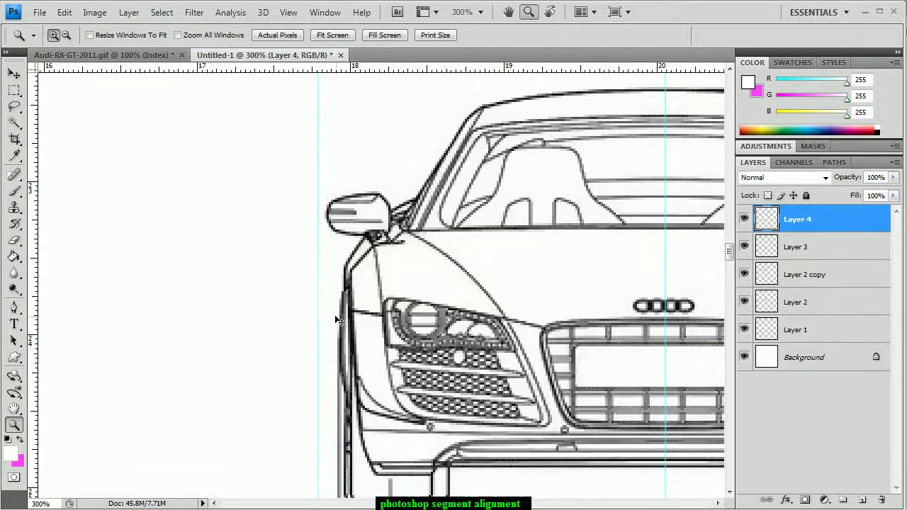
{"action": "left_click_drag", "start_coordinate": [316, 315], "coordinate": [325, 315]}
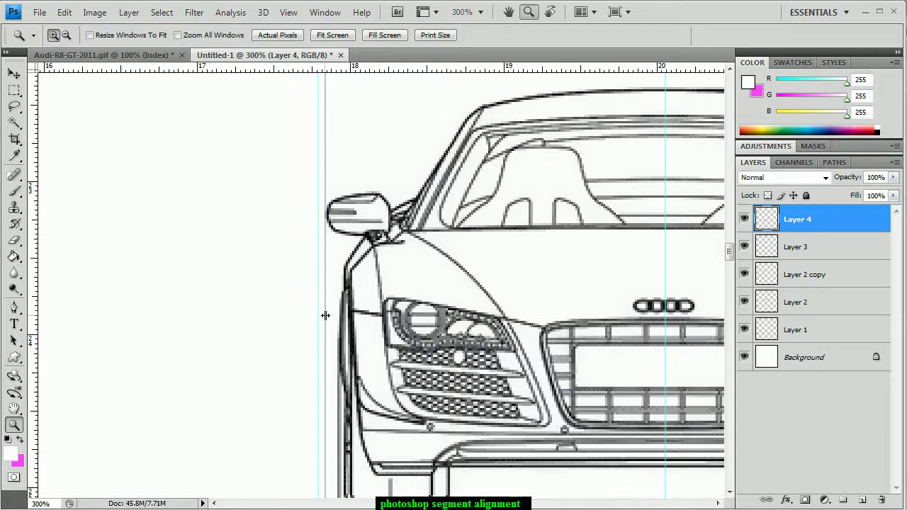
Zoom out to 200% and begin transforming Layer 4's top view, shifting it slightly right
{"action": "scroll", "coordinate": [506, 312], "scroll_direction": "down", "scroll_amount": 3}
{"action": "scroll", "coordinate": [509, 317], "scroll_direction": "down", "scroll_amount": 3}
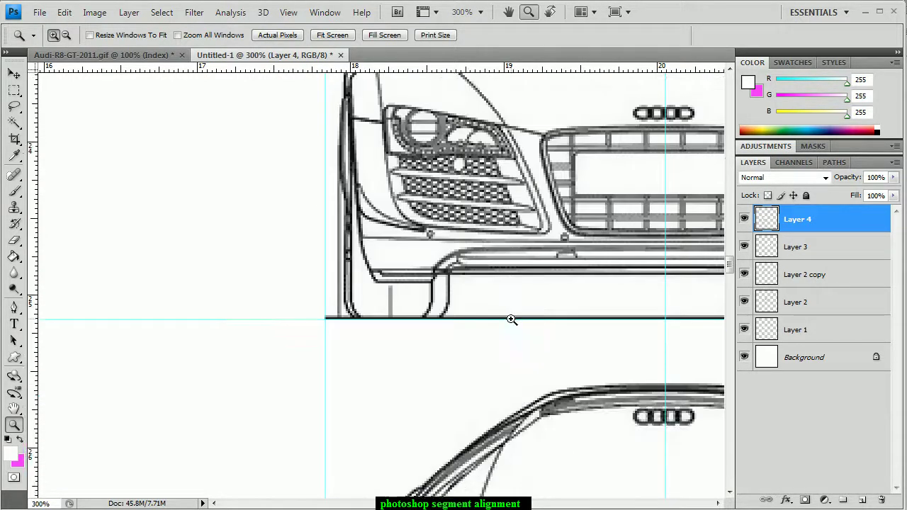
{"action": "scroll", "coordinate": [511, 321], "scroll_direction": "down", "scroll_amount": 4}
{"action": "scroll", "coordinate": [507, 328], "scroll_direction": "down", "scroll_amount": 4}
{"action": "scroll", "coordinate": [504, 332], "scroll_direction": "down", "scroll_amount": 2}
{"action": "scroll", "coordinate": [505, 331], "scroll_direction": "down", "scroll_amount": 4}
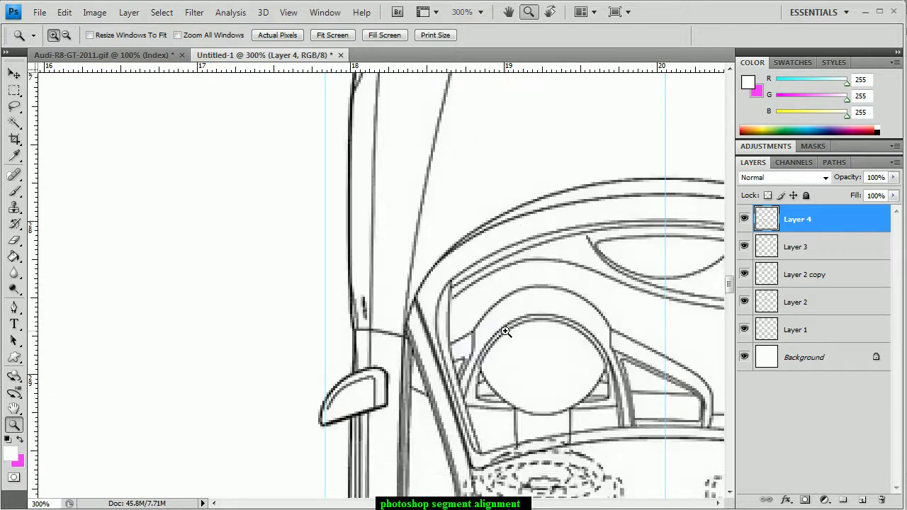
{"action": "right_click", "coordinate": [499, 359]}
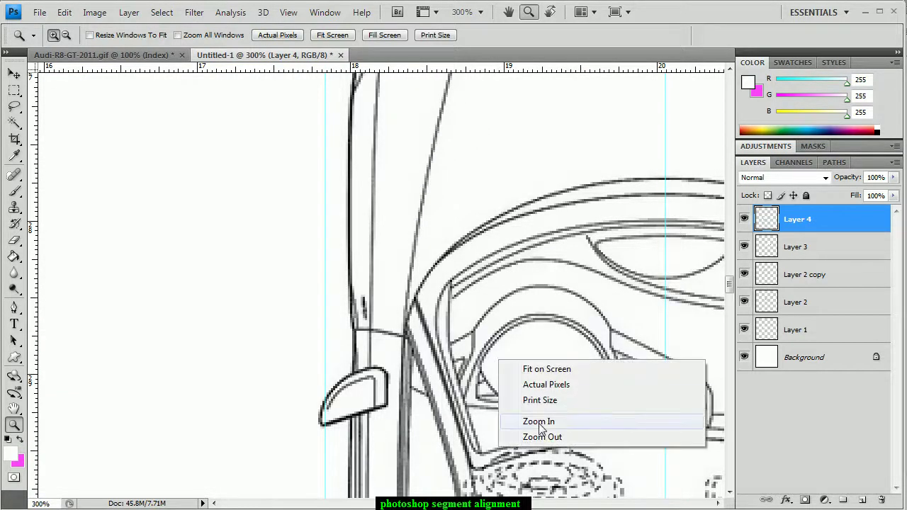
{"action": "left_click", "coordinate": [543, 435]}
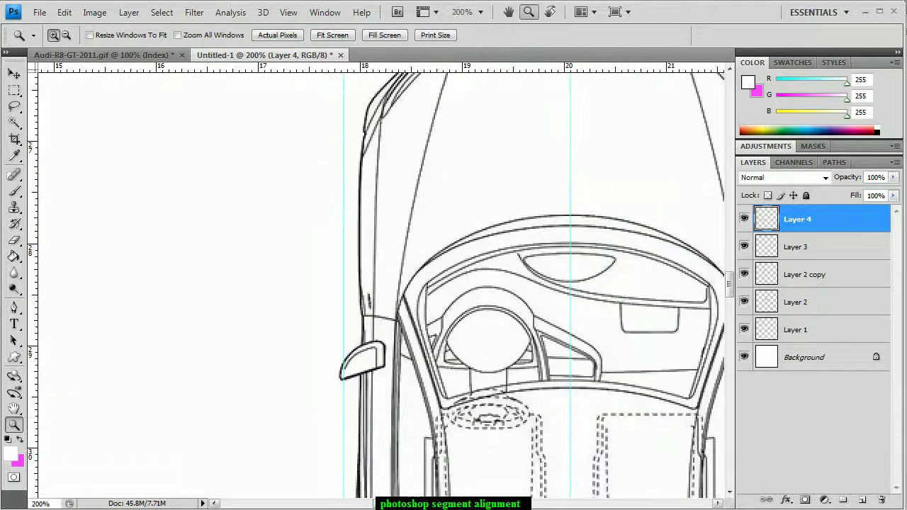
{"action": "scroll", "coordinate": [507, 445], "scroll_direction": "right", "scroll_amount": 1}
{"action": "scroll", "coordinate": [508, 445], "scroll_direction": "right", "scroll_amount": 5}
{"action": "scroll", "coordinate": [413, 465], "scroll_direction": "right", "scroll_amount": 1}
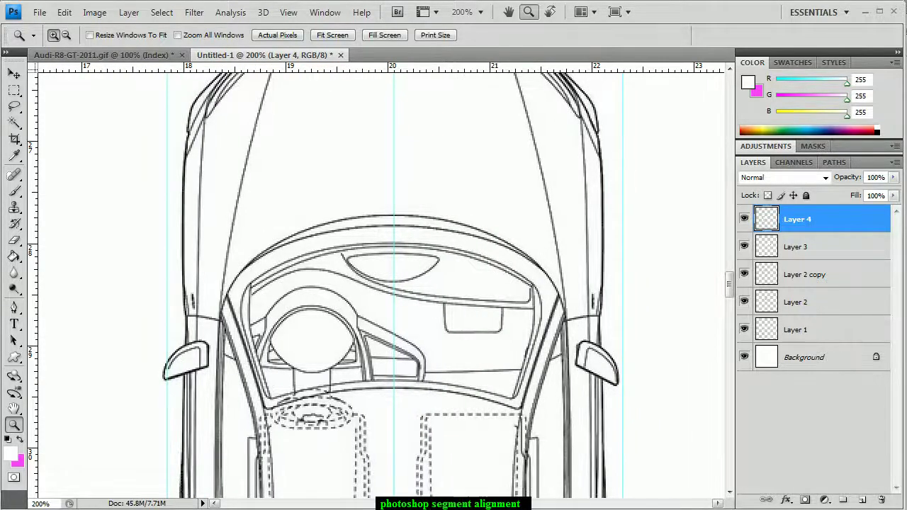
{"action": "scroll", "coordinate": [413, 465], "scroll_direction": "left", "scroll_amount": 1}
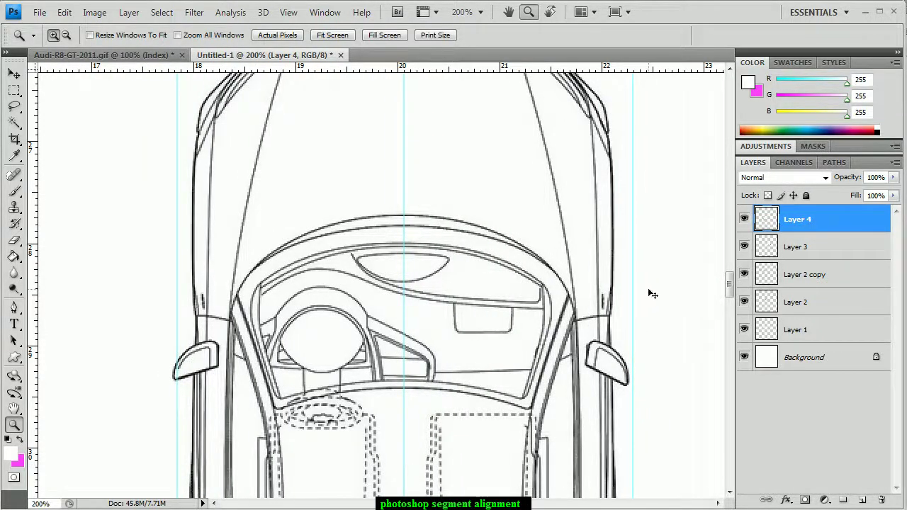
{"action": "key", "text": "ctrl+t"}
{"action": "left_click_drag", "start_coordinate": [500, 338], "coordinate": [501, 338]}
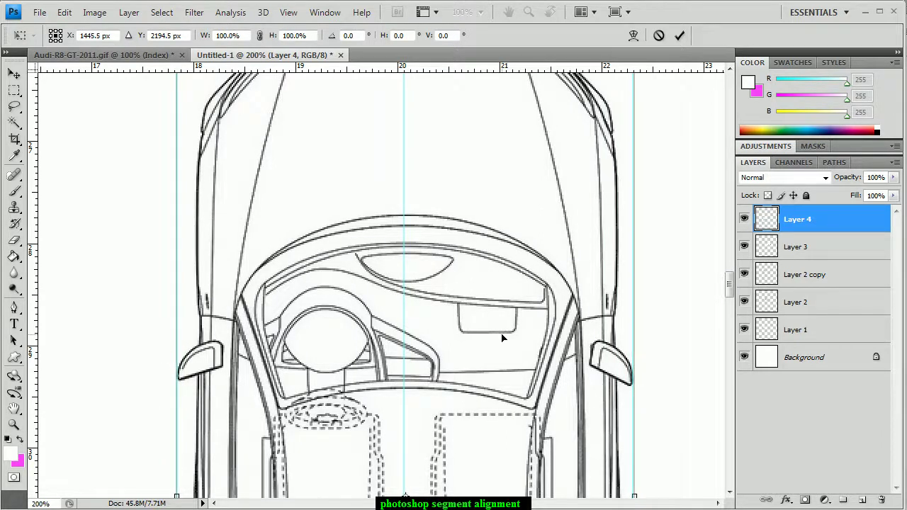
Apply the Layer 4 position change and scroll back to the top view
{"action": "key", "text": "Return"}
{"action": "key", "text": "z"}
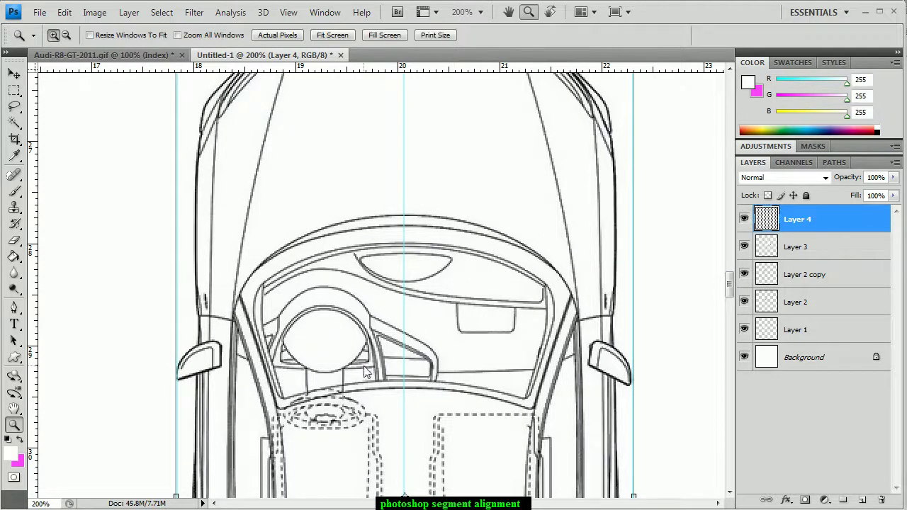
{"action": "scroll", "coordinate": [425, 383], "scroll_direction": "up", "scroll_amount": 2}
{"action": "scroll", "coordinate": [447, 363], "scroll_direction": "up", "scroll_amount": 3}
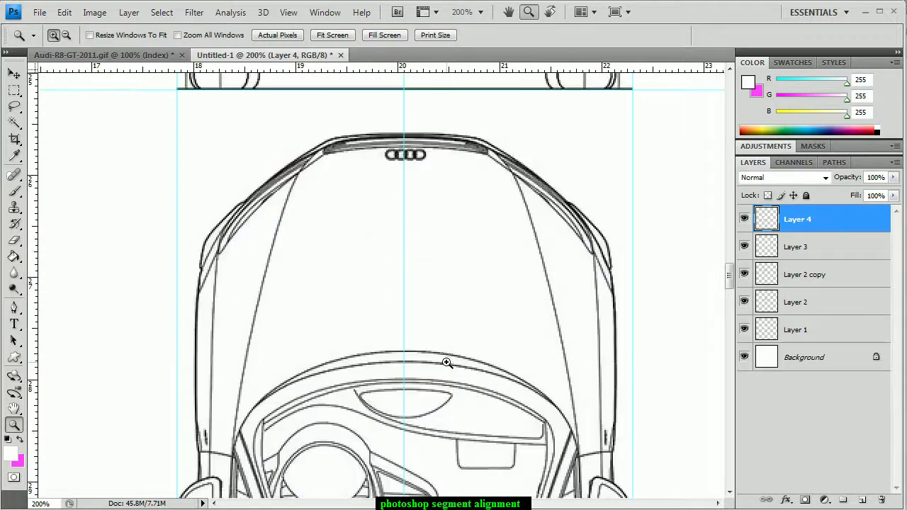
{"action": "scroll", "coordinate": [447, 363], "scroll_direction": "up", "scroll_amount": 3}
{"action": "scroll", "coordinate": [447, 363], "scroll_direction": "up", "scroll_amount": 3}
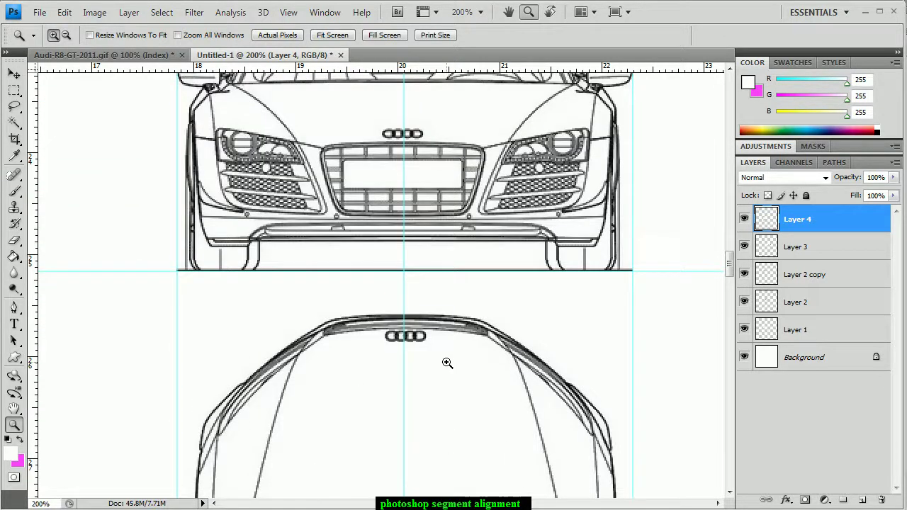
{"action": "scroll", "coordinate": [436, 367], "scroll_direction": "down", "scroll_amount": 1}
{"action": "scroll", "coordinate": [382, 380], "scroll_direction": "down", "scroll_amount": 3}
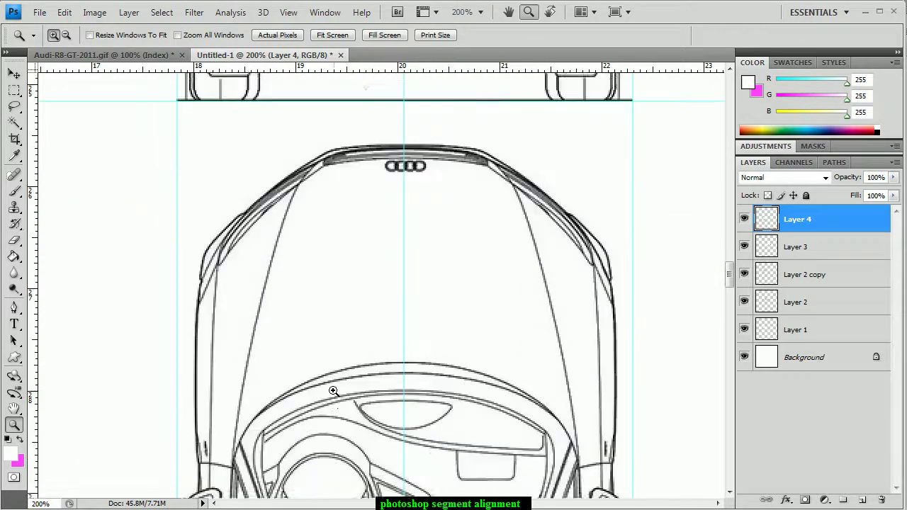
{"action": "scroll", "coordinate": [331, 393], "scroll_direction": "down", "scroll_amount": 1}
{"action": "scroll", "coordinate": [234, 404], "scroll_direction": "down", "scroll_amount": 1}
Zoom in on the top view's left mirror, settle at 400%, and pan along its guide
{"action": "left_click", "coordinate": [146, 430]}
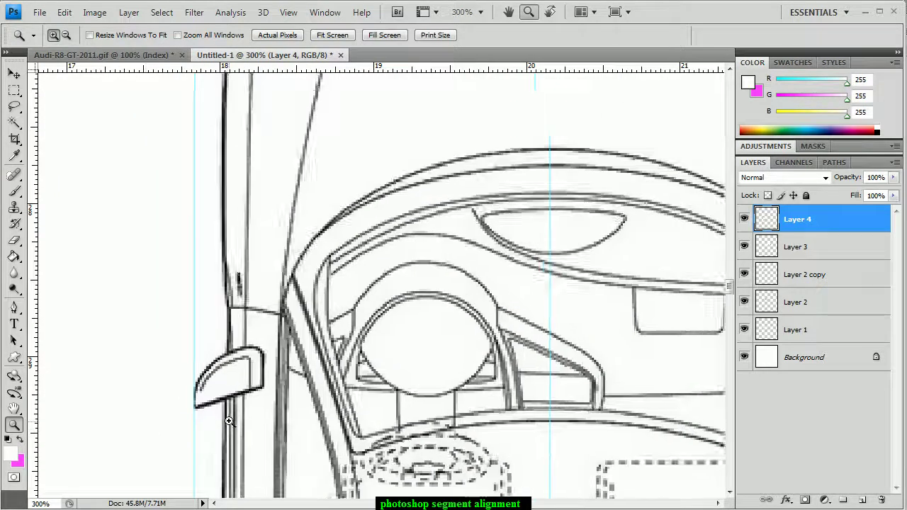
{"action": "left_click", "coordinate": [162, 393]}
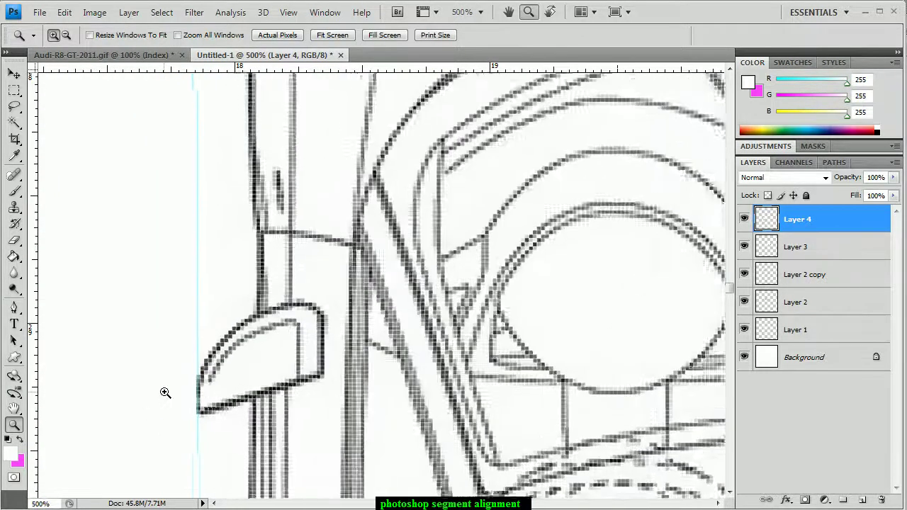
{"action": "right_click", "coordinate": [408, 368]}
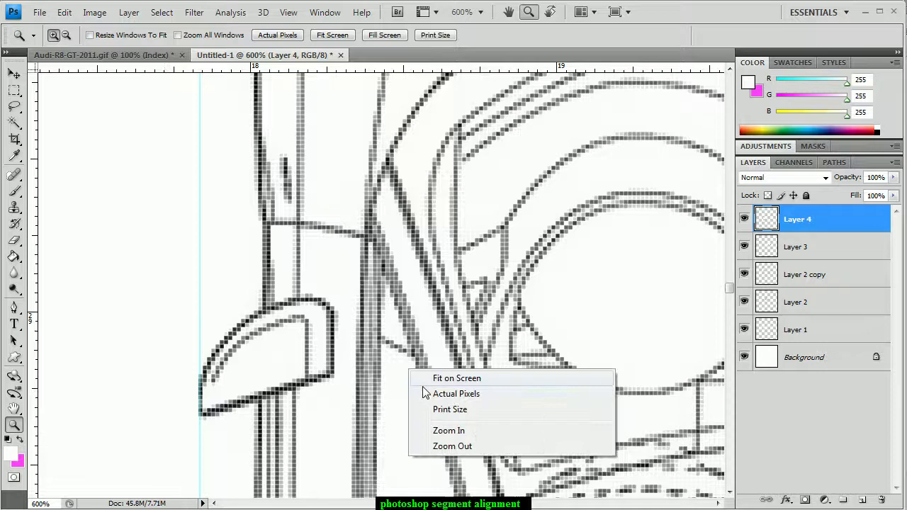
{"action": "left_click", "coordinate": [445, 447]}
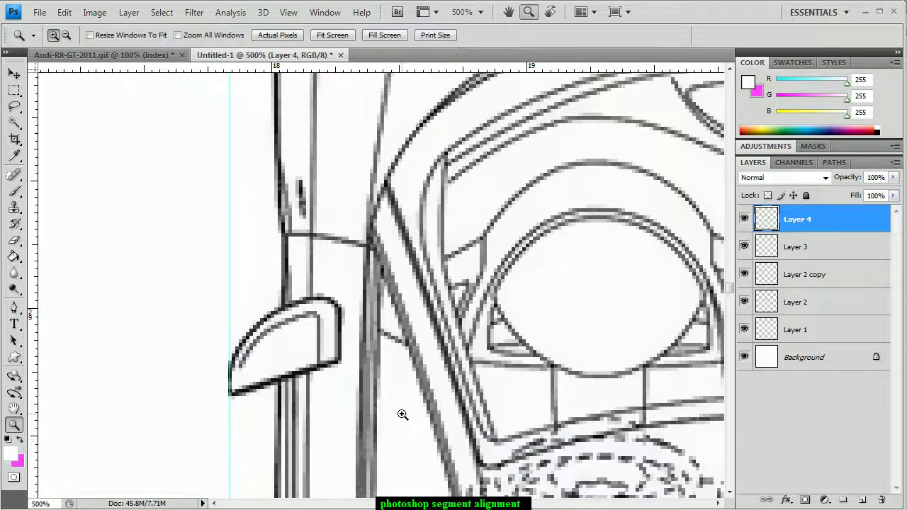
{"action": "right_click", "coordinate": [403, 414]}
{"action": "left_click", "coordinate": [434, 488]}
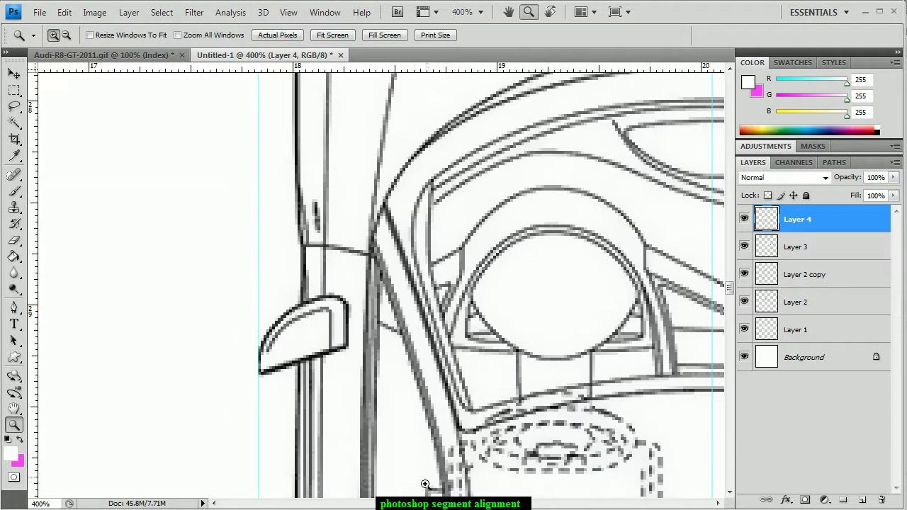
{"action": "scroll", "coordinate": [383, 283], "scroll_direction": "right", "scroll_amount": 10}
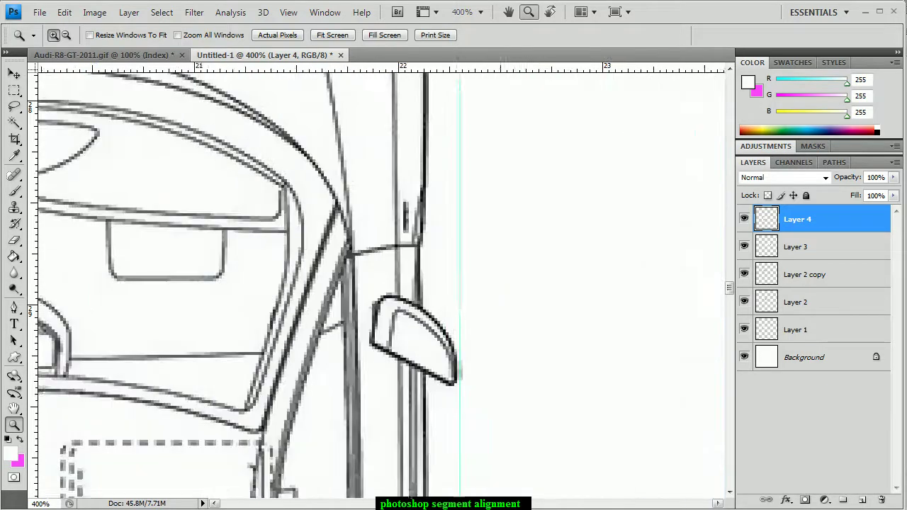
{"action": "scroll", "coordinate": [383, 283], "scroll_direction": "right", "scroll_amount": 1}
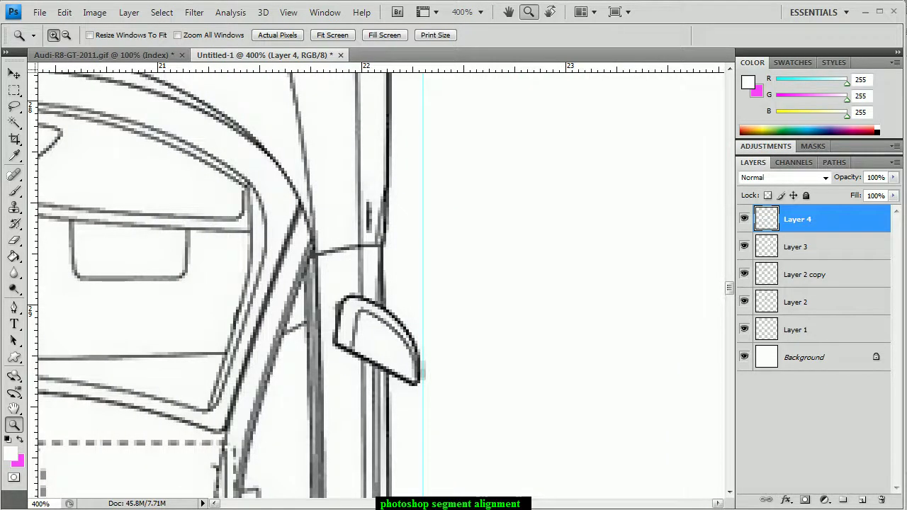
{"action": "scroll", "coordinate": [382, 283], "scroll_direction": "left", "scroll_amount": 1}
{"action": "scroll", "coordinate": [383, 284], "scroll_direction": "left", "scroll_amount": 2}
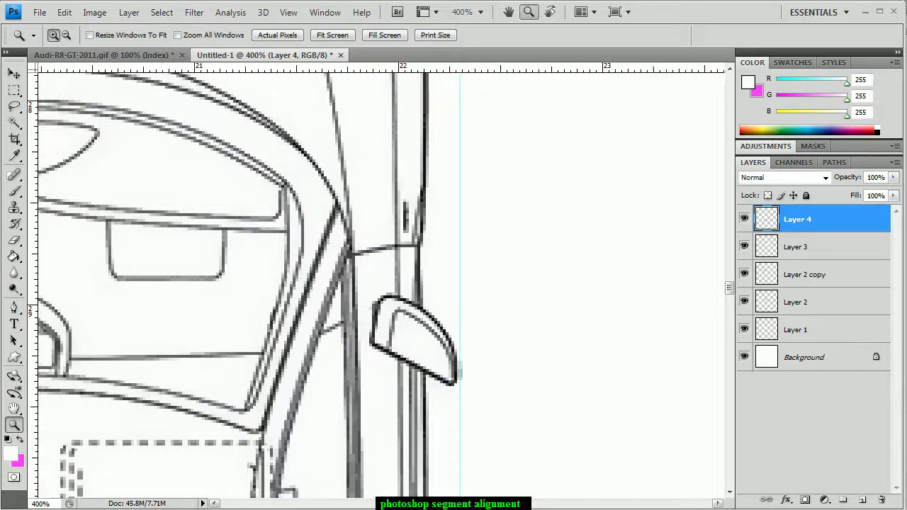
Shift Layer 4's drawing a few pixels right so the mirror meets the guide, and apply
{"action": "key", "text": "ctrl+t"}
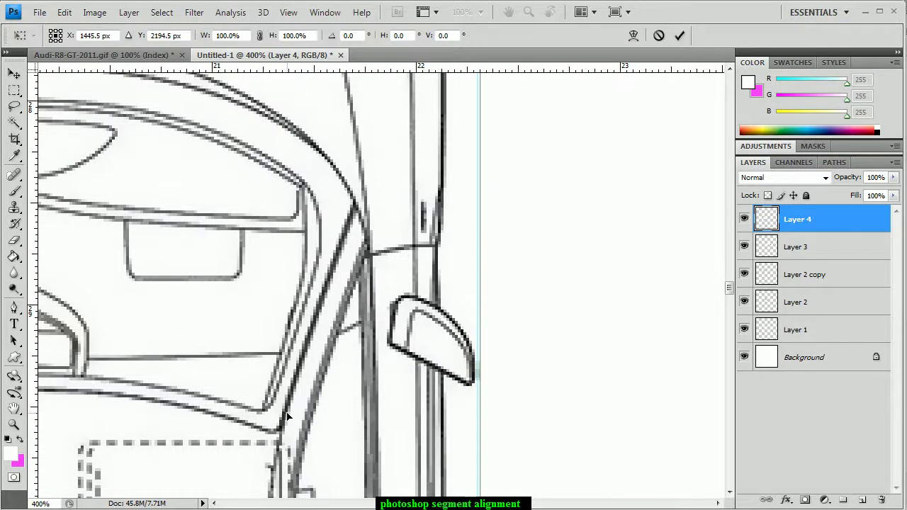
{"action": "left_click_drag", "start_coordinate": [287, 416], "coordinate": [290, 416]}
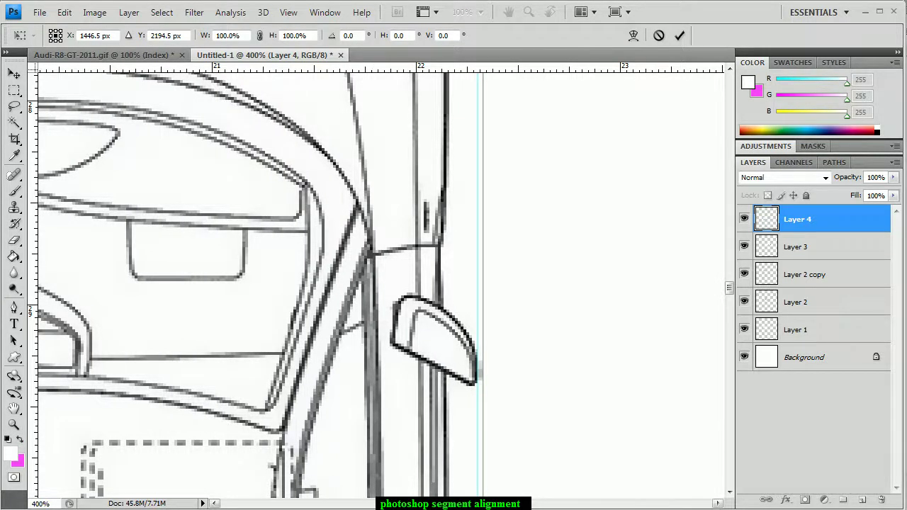
{"action": "scroll", "coordinate": [290, 416], "scroll_direction": "left", "scroll_amount": 8}
{"action": "scroll", "coordinate": [290, 417], "scroll_direction": "left", "scroll_amount": 2}
{"action": "scroll", "coordinate": [396, 280], "scroll_direction": "right", "scroll_amount": 1}
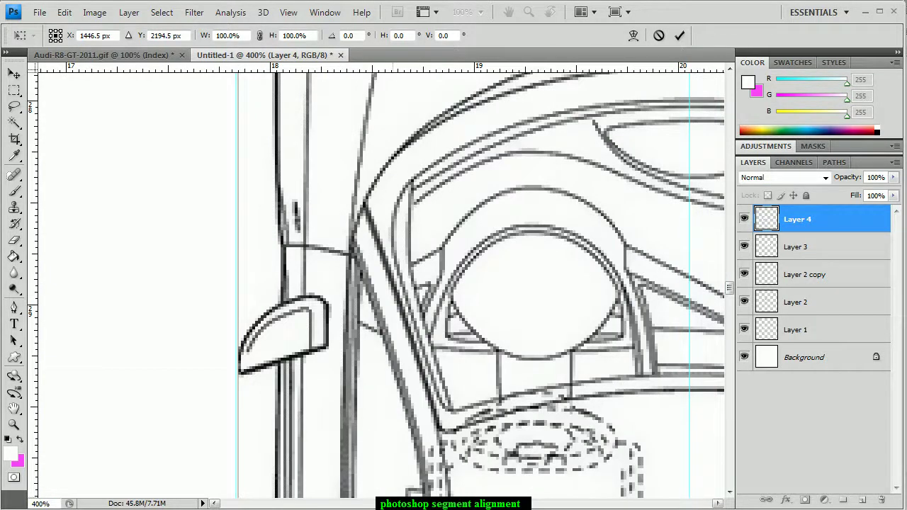
{"action": "key", "text": "Return"}
{"action": "key", "text": "z"}
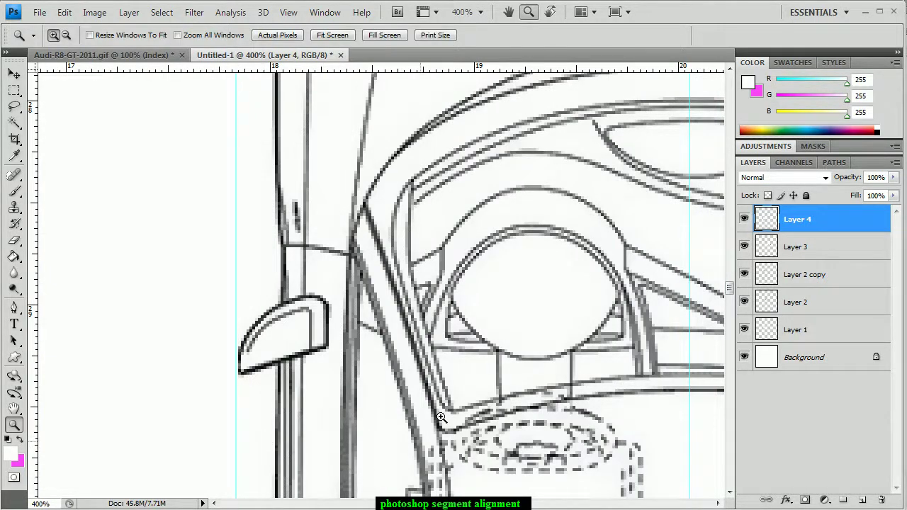
Pan across the canvas to the other side mirror and its guide
{"action": "scroll", "coordinate": [485, 364], "scroll_direction": "up", "scroll_amount": 4}
{"action": "scroll", "coordinate": [506, 377], "scroll_direction": "up", "scroll_amount": 6}
{"action": "scroll", "coordinate": [506, 377], "scroll_direction": "up", "scroll_amount": 3}
{"action": "scroll", "coordinate": [507, 379], "scroll_direction": "up", "scroll_amount": 3}
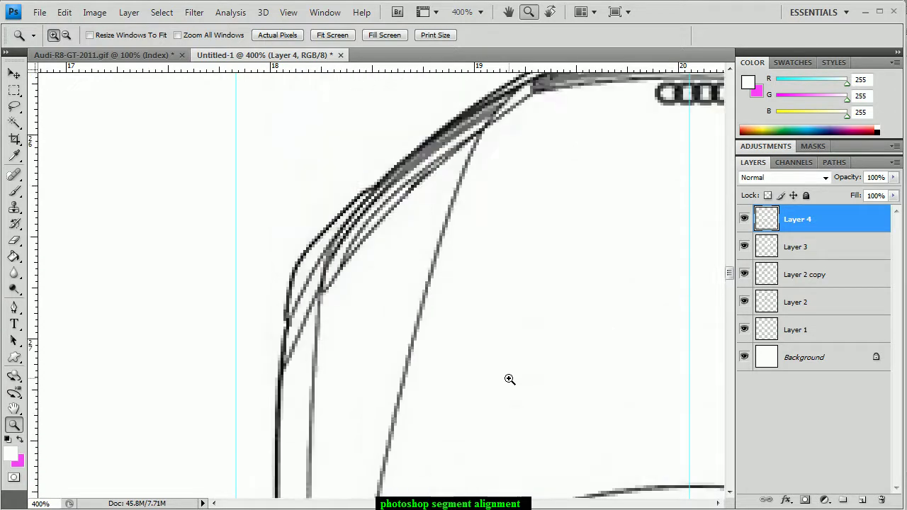
{"action": "scroll", "coordinate": [507, 380], "scroll_direction": "up", "scroll_amount": 2}
{"action": "scroll", "coordinate": [509, 381], "scroll_direction": "up", "scroll_amount": 2}
{"action": "scroll", "coordinate": [510, 381], "scroll_direction": "down", "scroll_amount": 4}
{"action": "scroll", "coordinate": [509, 380], "scroll_direction": "down", "scroll_amount": 4}
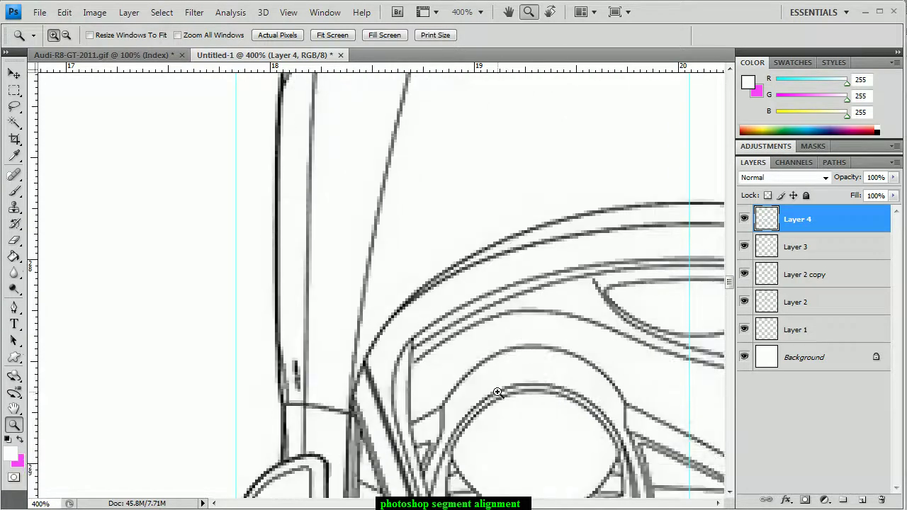
{"action": "scroll", "coordinate": [499, 391], "scroll_direction": "down", "scroll_amount": 4}
{"action": "scroll", "coordinate": [492, 399], "scroll_direction": "down", "scroll_amount": 4}
{"action": "scroll", "coordinate": [492, 399], "scroll_direction": "right", "scroll_amount": 8}
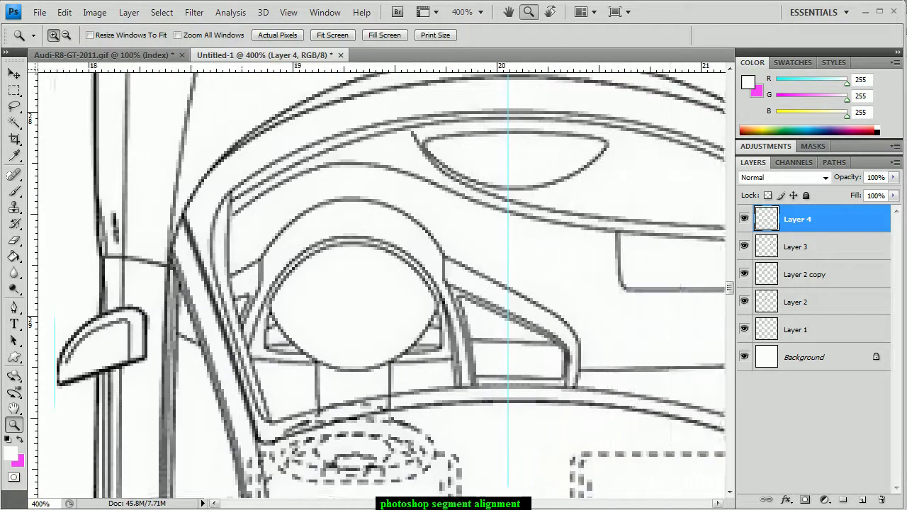
{"action": "scroll", "coordinate": [492, 399], "scroll_direction": "right", "scroll_amount": 8}
{"action": "scroll", "coordinate": [492, 399], "scroll_direction": "right", "scroll_amount": 4}
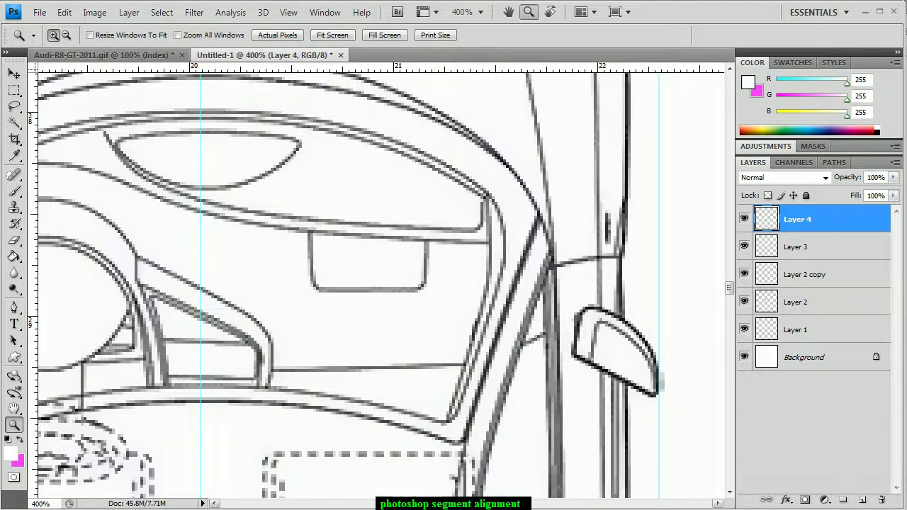
{"action": "scroll", "coordinate": [435, 297], "scroll_direction": "up", "scroll_amount": 3}
{"action": "scroll", "coordinate": [436, 298], "scroll_direction": "left", "scroll_amount": 2}
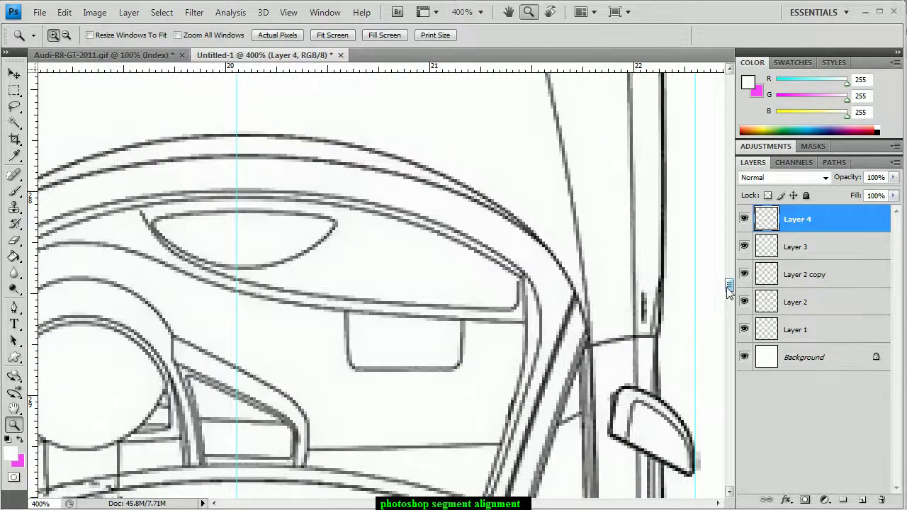
{"action": "mouse_move", "coordinate": [730, 289]}
{"action": "left_mouse_down"}
{"action": "mouse_move", "coordinate": [730, 254]}
{"action": "mouse_move", "coordinate": [733, 301]}
{"action": "left_mouse_up"}
Nudge Layer 4's drawing 1 pixel left and apply the transform
{"action": "key", "text": "ctrl+t"}
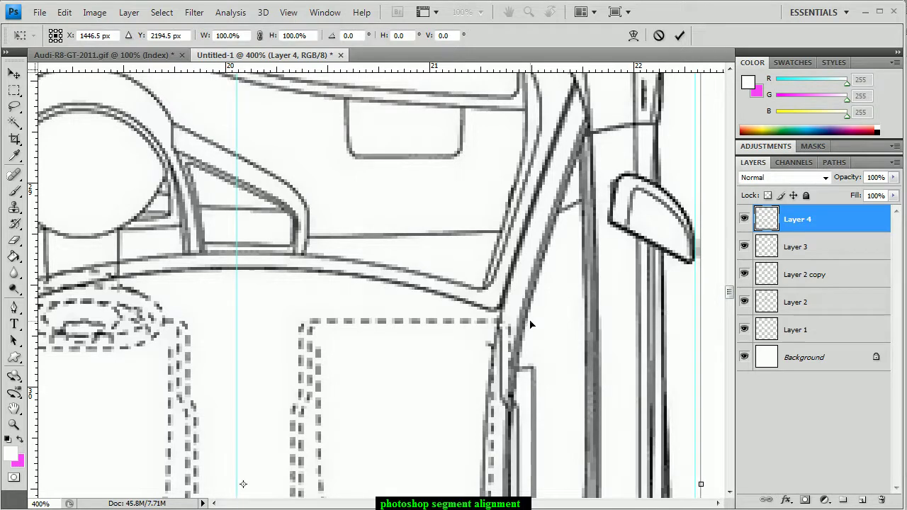
{"action": "key", "text": "Left"}
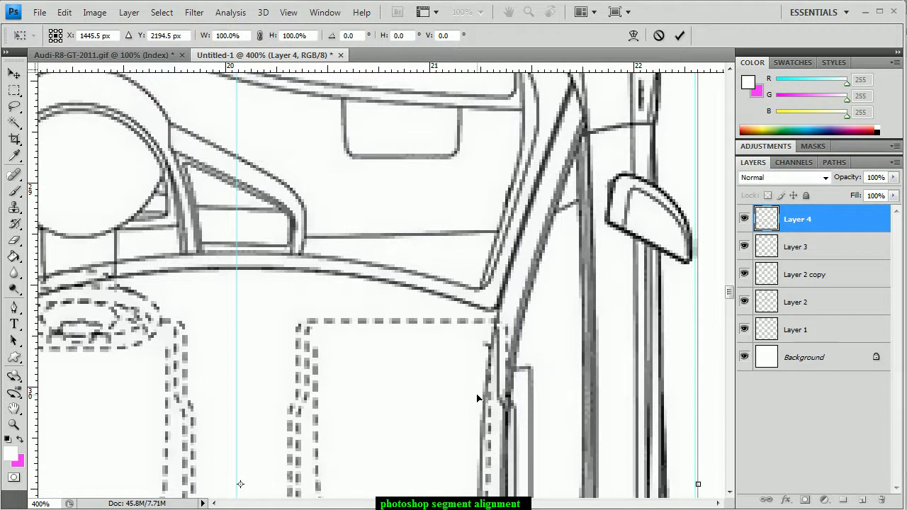
{"action": "key", "text": "Return"}
Fit the whole blueprint layout on screen with the Zoom tool's Fit on Screen
{"action": "key", "text": "z"}
{"action": "scroll", "coordinate": [383, 284], "scroll_direction": "left", "scroll_amount": 3}
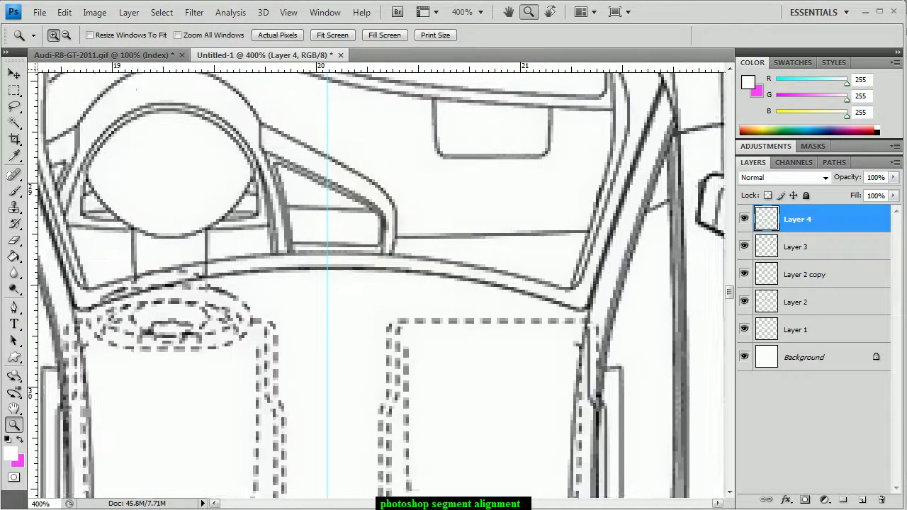
{"action": "scroll", "coordinate": [383, 283], "scroll_direction": "left", "scroll_amount": 3}
{"action": "scroll", "coordinate": [610, 343], "scroll_direction": "up", "scroll_amount": 2}
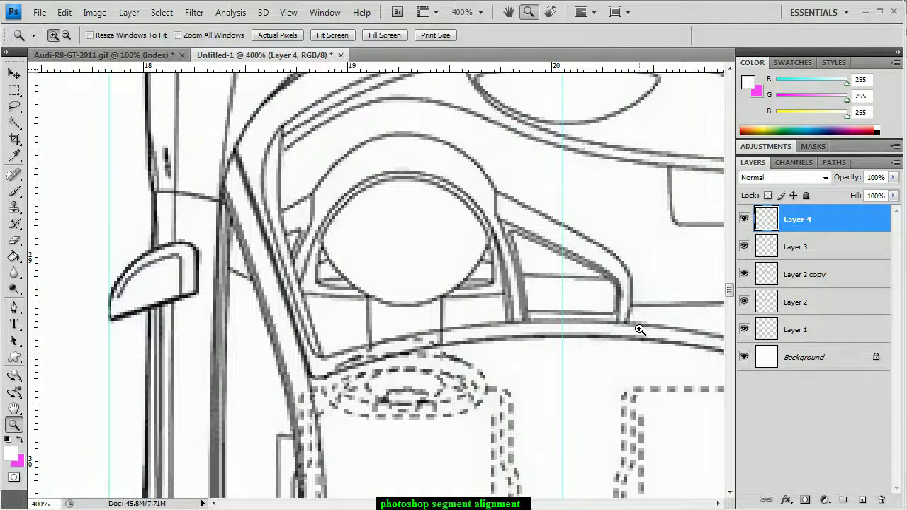
{"action": "scroll", "coordinate": [640, 330], "scroll_direction": "up", "scroll_amount": 2}
{"action": "scroll", "coordinate": [638, 324], "scroll_direction": "up", "scroll_amount": 5}
{"action": "scroll", "coordinate": [638, 324], "scroll_direction": "up", "scroll_amount": 4}
{"action": "scroll", "coordinate": [653, 326], "scroll_direction": "up", "scroll_amount": 4}
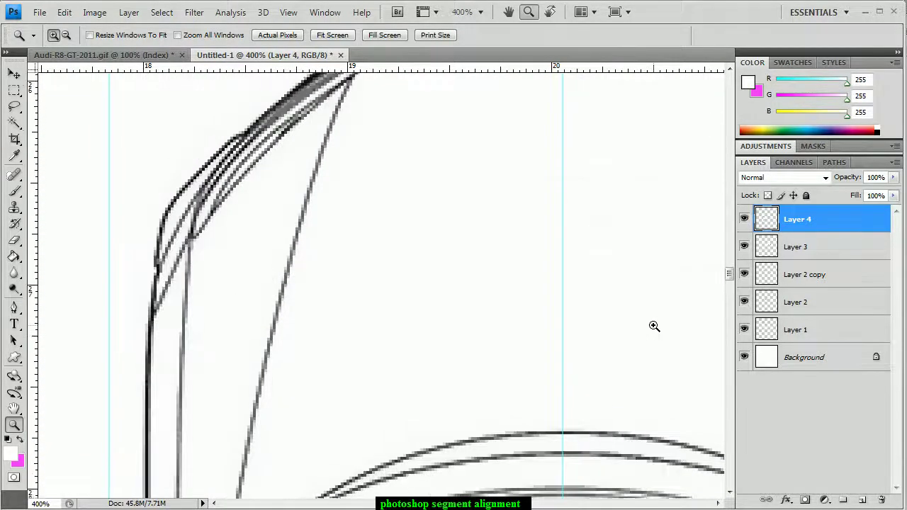
{"action": "scroll", "coordinate": [655, 327], "scroll_direction": "up", "scroll_amount": 3}
{"action": "right_click", "coordinate": [568, 316]}
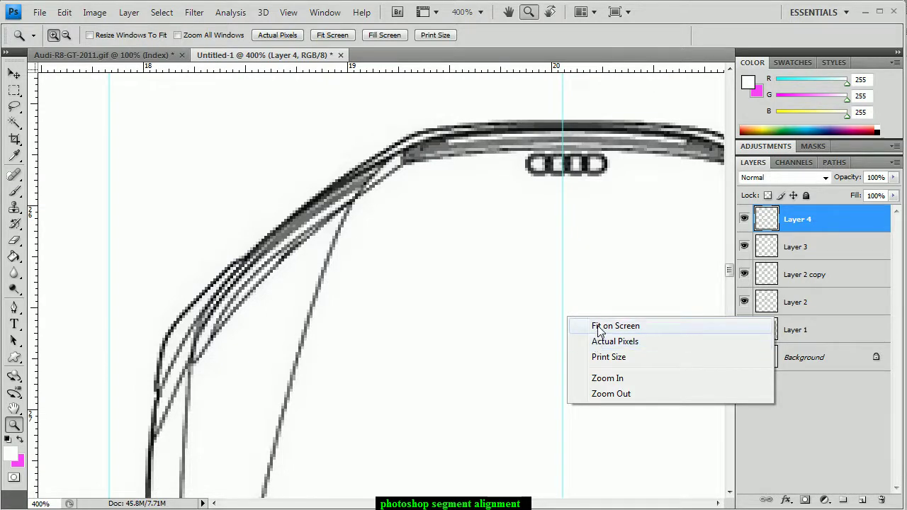
{"action": "left_click", "coordinate": [598, 327]}
Zoom to 400% on the rear view's grille and tail light beside the cyan guide
{"action": "left_click", "coordinate": [296, 297]}
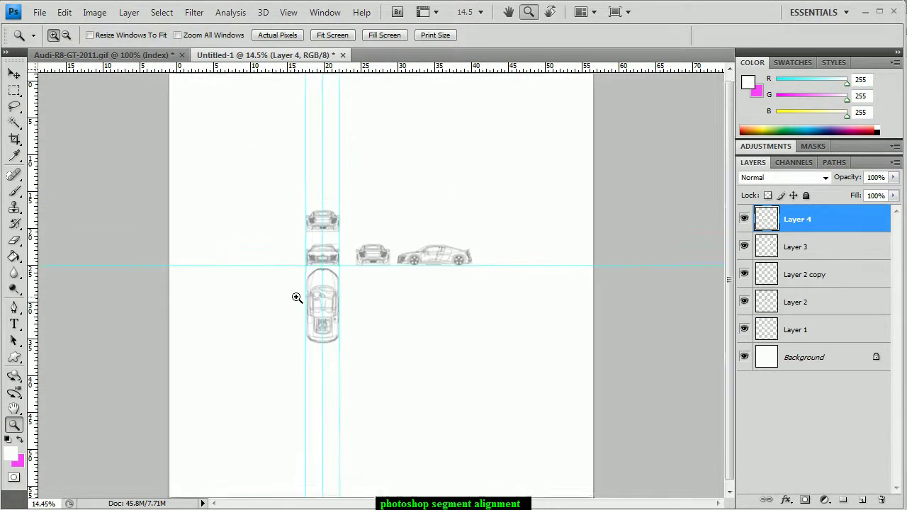
{"action": "left_click", "coordinate": [259, 190]}
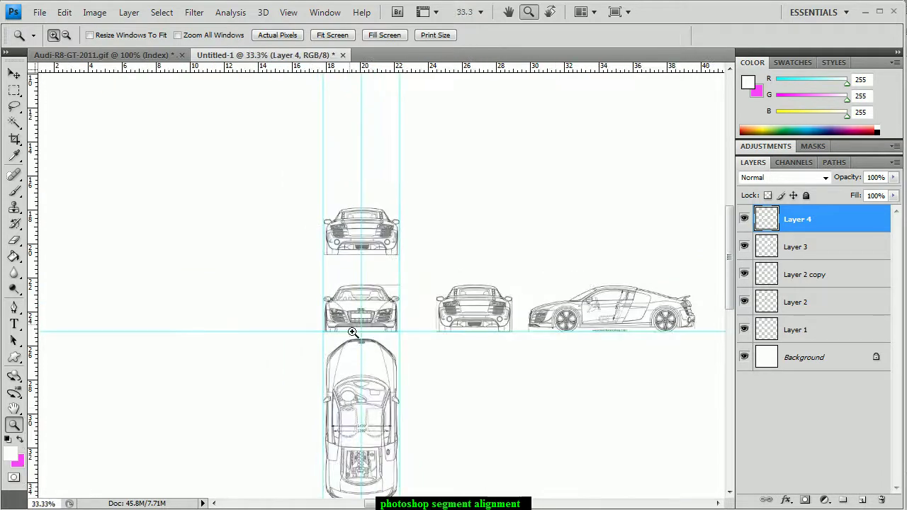
{"action": "left_click", "coordinate": [352, 330]}
{"action": "left_click", "coordinate": [357, 324]}
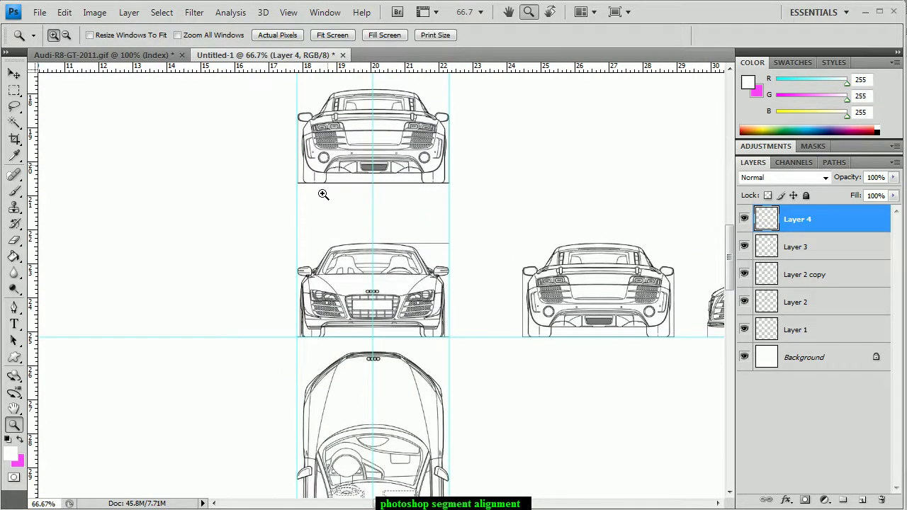
{"action": "left_click", "coordinate": [324, 194]}
{"action": "left_click", "coordinate": [294, 312]}
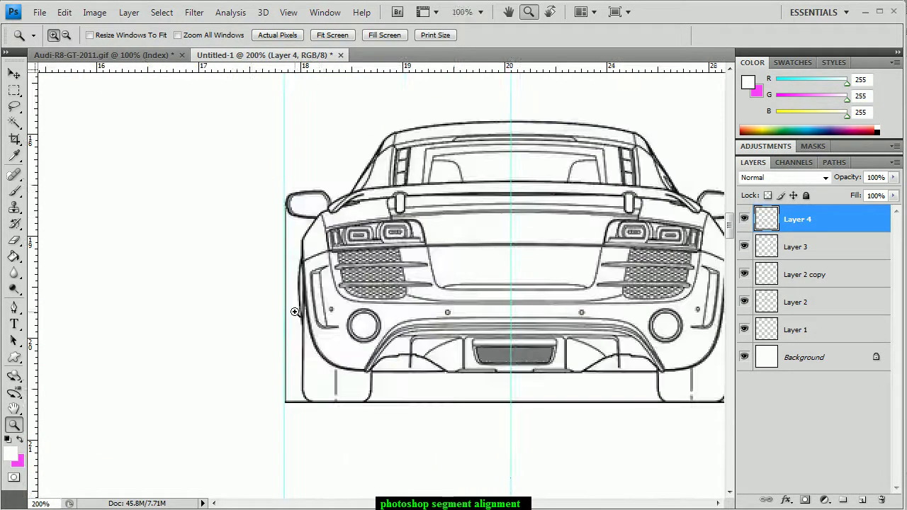
{"action": "left_click", "coordinate": [346, 274]}
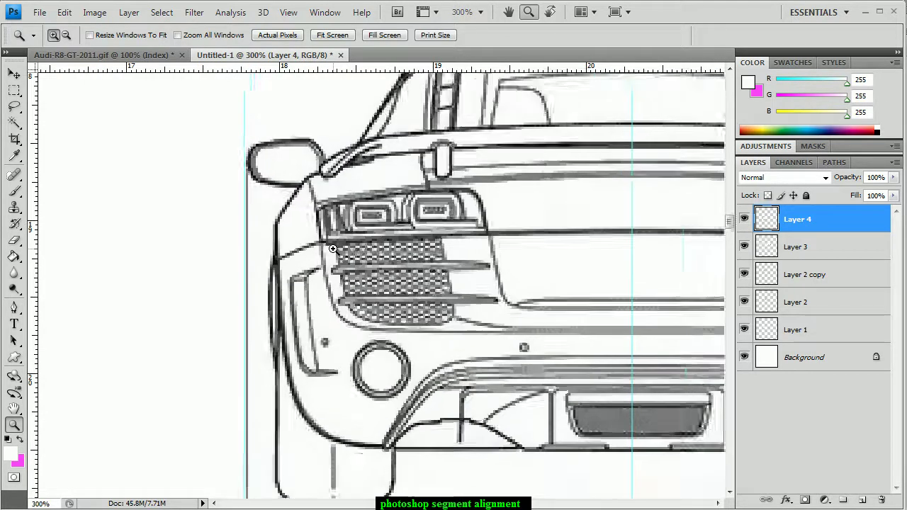
{"action": "left_click", "coordinate": [333, 249]}
{"action": "scroll", "coordinate": [381, 284], "scroll_direction": "right", "scroll_amount": 1}
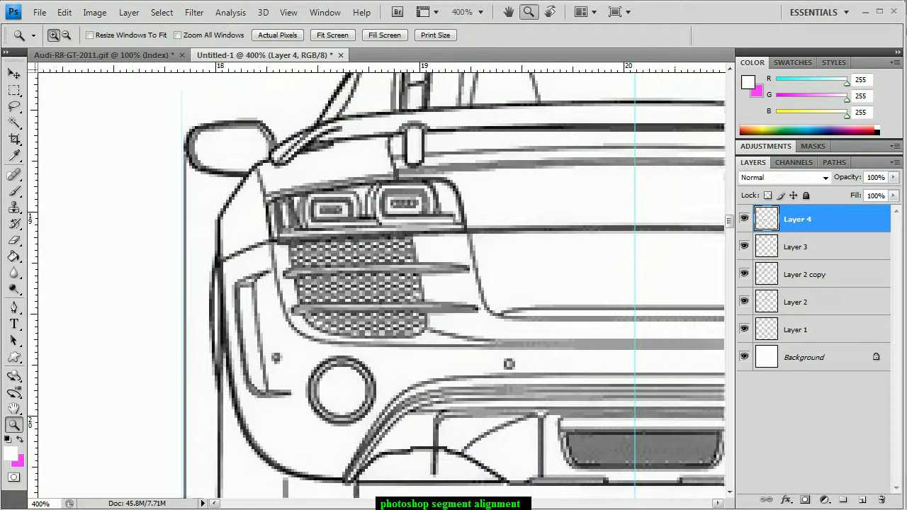
{"action": "scroll", "coordinate": [382, 284], "scroll_direction": "right", "scroll_amount": 8}
{"action": "scroll", "coordinate": [381, 283], "scroll_direction": "right", "scroll_amount": 1}
{"action": "scroll", "coordinate": [369, 281], "scroll_direction": "left", "scroll_amount": 1}
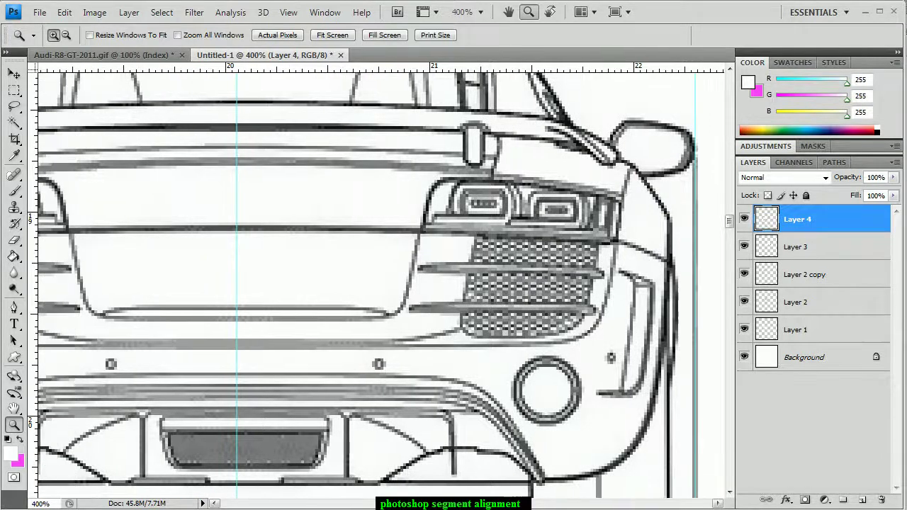
Compare layer visibility and make Layer 2 copy the active layer
{"action": "key", "text": "ctrl+t"}
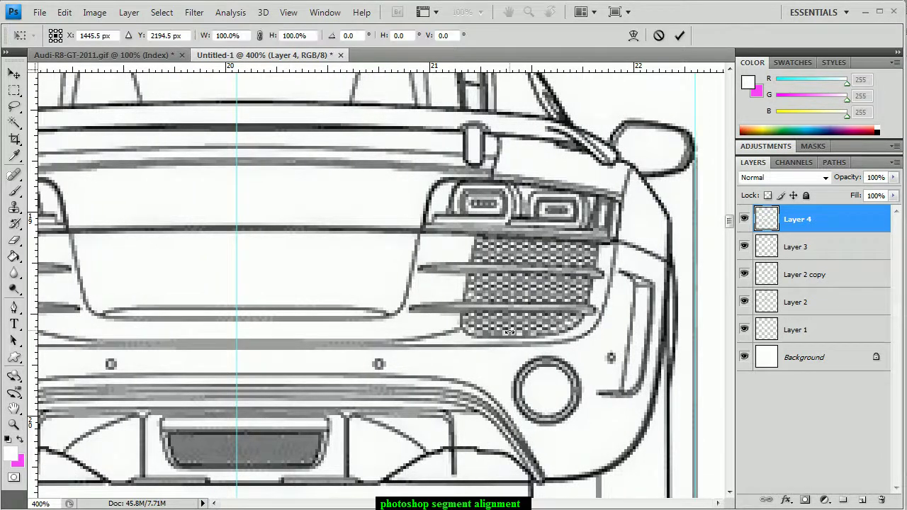
{"action": "key", "text": "Escape"}
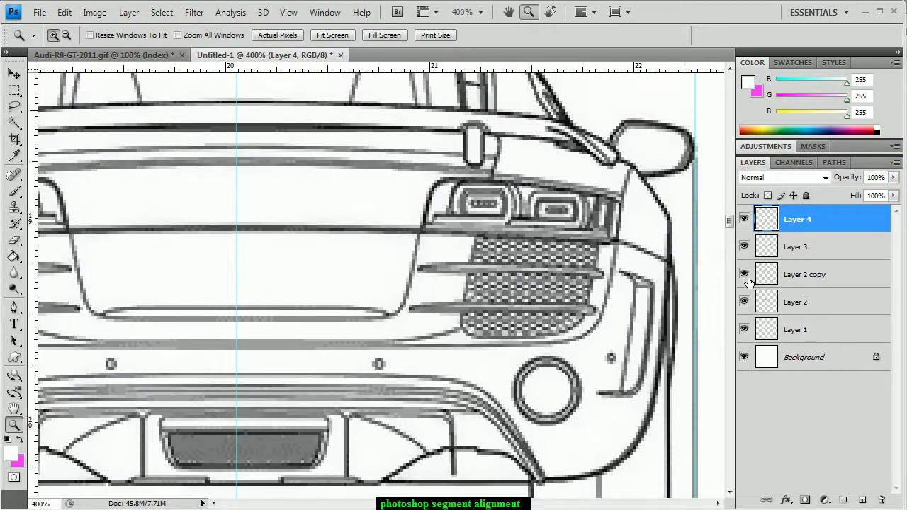
{"action": "left_click", "coordinate": [746, 277]}
{"action": "left_click", "coordinate": [764, 278]}
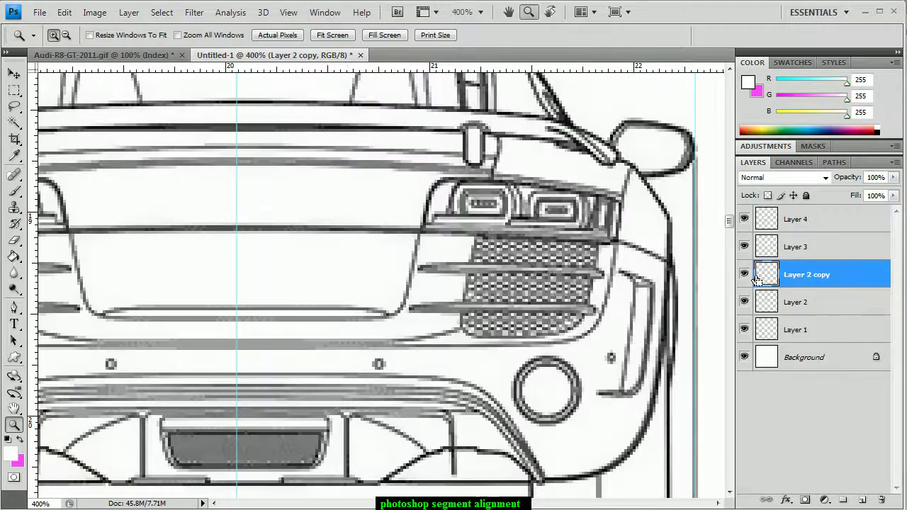
Nudge the Layer 2 copy rear view 1 pixel left and apply the transform
{"action": "key", "text": "ctrl+t"}
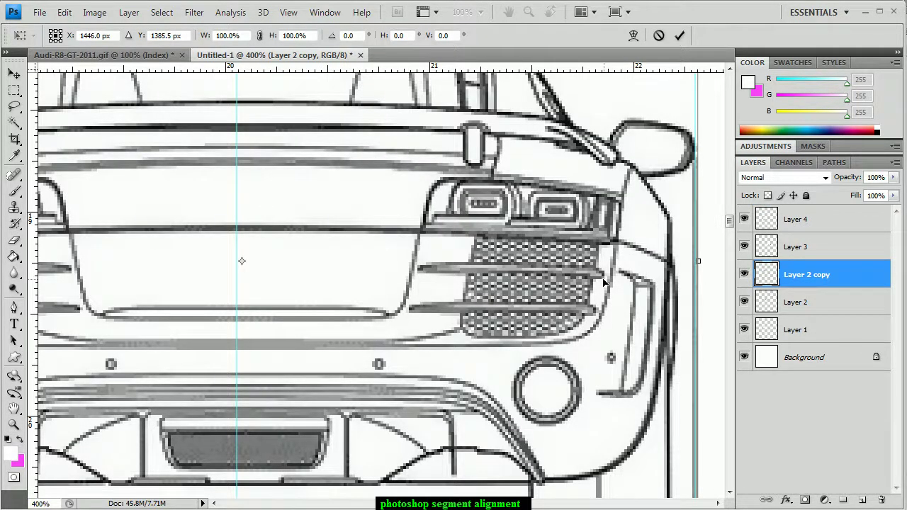
{"action": "key", "text": "Left"}
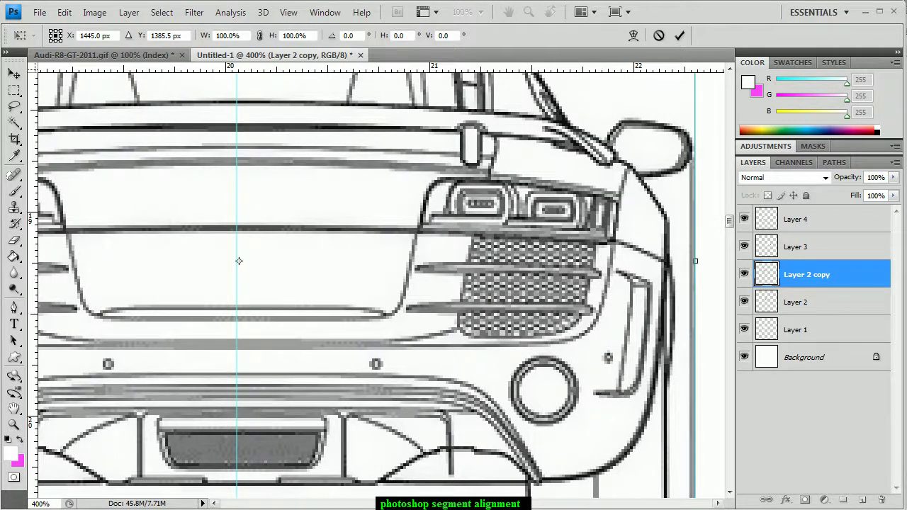
{"action": "left_click_drag", "start_coordinate": [239, 261], "coordinate": [656, 261]}
{"action": "key", "text": "Return"}
{"action": "key", "text": "z"}
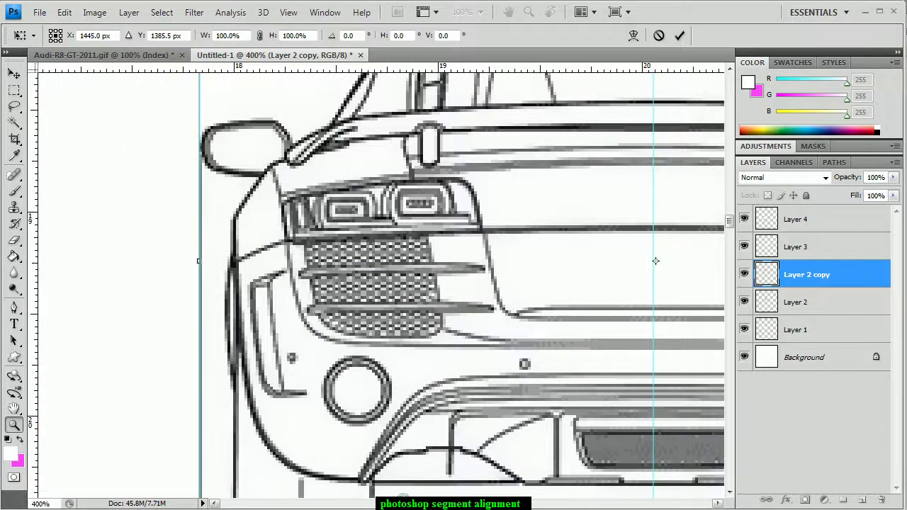
{"action": "scroll", "coordinate": [431, 339], "scroll_direction": "down", "scroll_amount": 3}
Show the blueprint at 100% Actual Pixels
{"action": "scroll", "coordinate": [430, 340], "scroll_direction": "down", "scroll_amount": 5}
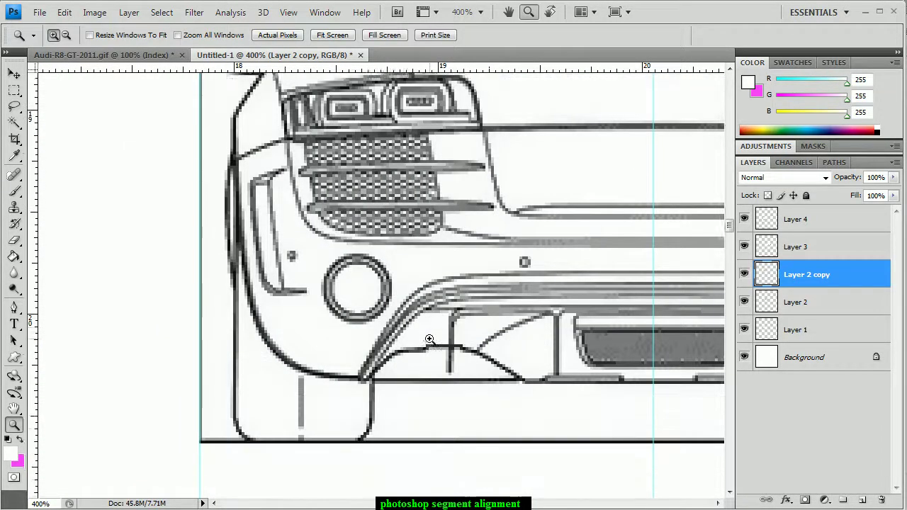
{"action": "right_click", "coordinate": [436, 340]}
{"action": "left_click", "coordinate": [461, 363]}
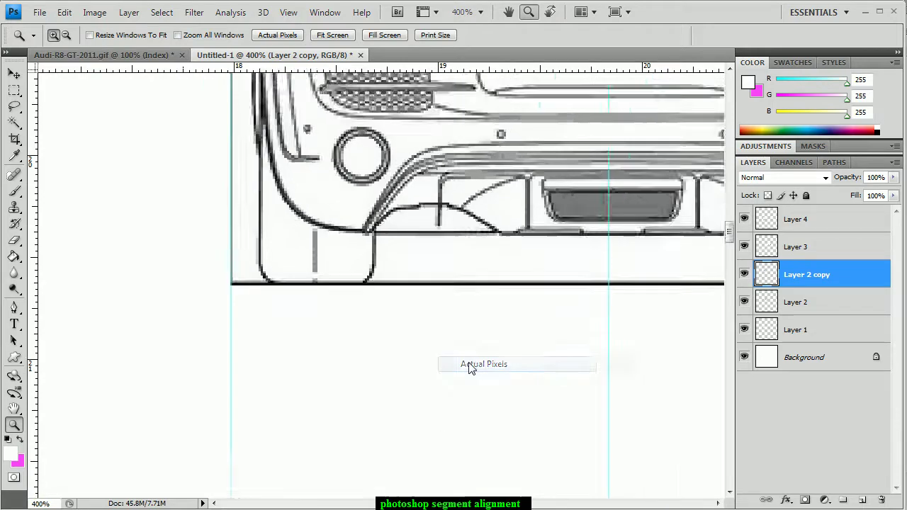
{"action": "scroll", "coordinate": [464, 350], "scroll_direction": "down", "scroll_amount": 3}
{"action": "scroll", "coordinate": [462, 351], "scroll_direction": "down", "scroll_amount": 2}
{"action": "scroll", "coordinate": [401, 315], "scroll_direction": "up", "scroll_amount": 2}
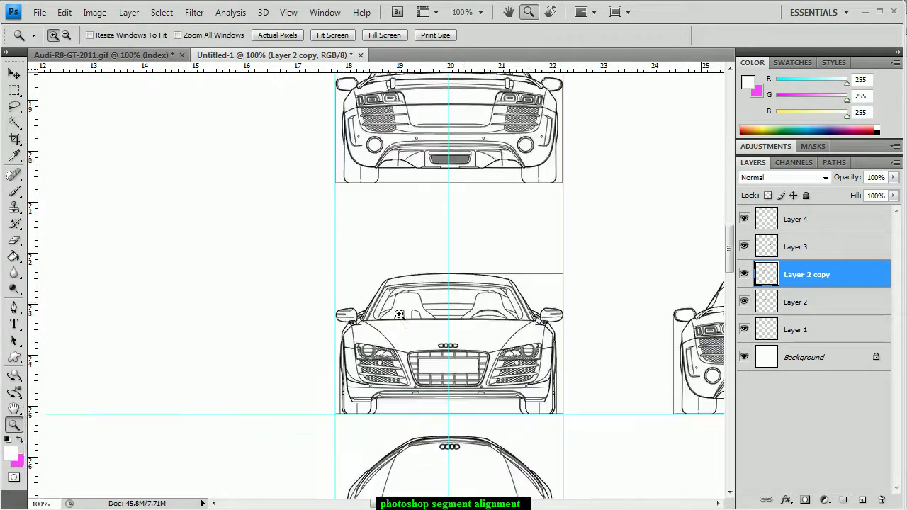
Zoom to 300% on the front grille and scroll down to the 1470 and 1392 dimensions
{"action": "left_click", "coordinate": [415, 376]}
{"action": "left_click", "coordinate": [410, 383]}
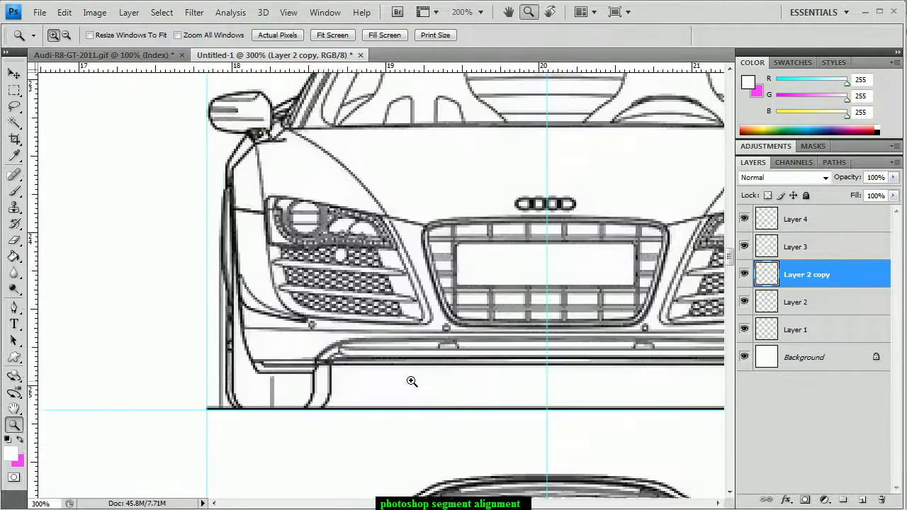
{"action": "scroll", "coordinate": [411, 378], "scroll_direction": "down", "scroll_amount": 3}
{"action": "scroll", "coordinate": [412, 375], "scroll_direction": "down", "scroll_amount": 6}
{"action": "scroll", "coordinate": [411, 373], "scroll_direction": "down", "scroll_amount": 3}
{"action": "scroll", "coordinate": [411, 373], "scroll_direction": "down", "scroll_amount": 3}
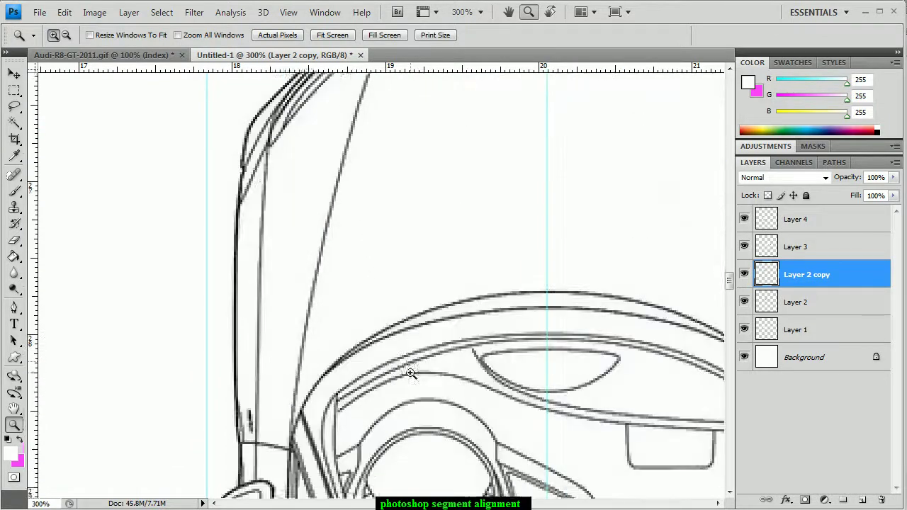
{"action": "scroll", "coordinate": [413, 370], "scroll_direction": "down", "scroll_amount": 3}
{"action": "scroll", "coordinate": [414, 367], "scroll_direction": "down", "scroll_amount": 3}
{"action": "scroll", "coordinate": [416, 363], "scroll_direction": "down", "scroll_amount": 3}
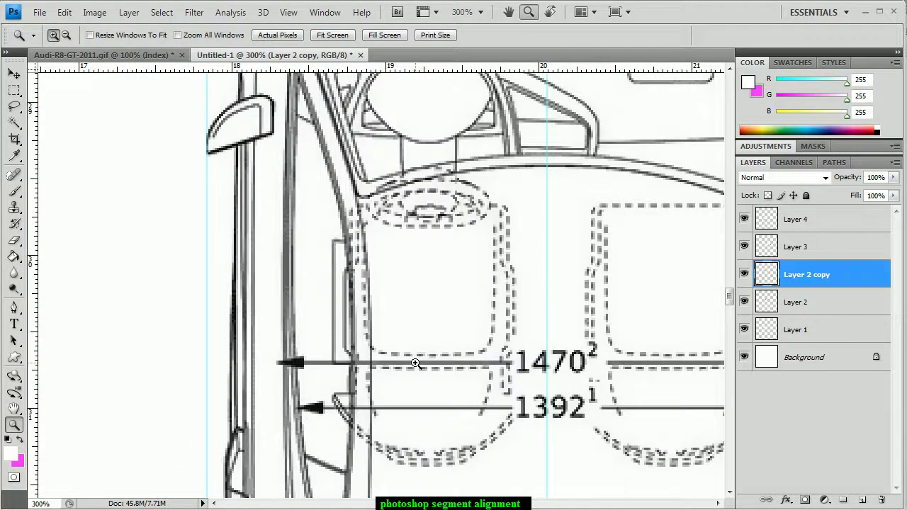
Scroll the front view into the window and centre it on the Audi rings
{"action": "scroll", "coordinate": [419, 356], "scroll_direction": "up", "scroll_amount": 3}
{"action": "scroll", "coordinate": [439, 344], "scroll_direction": "up", "scroll_amount": 1}
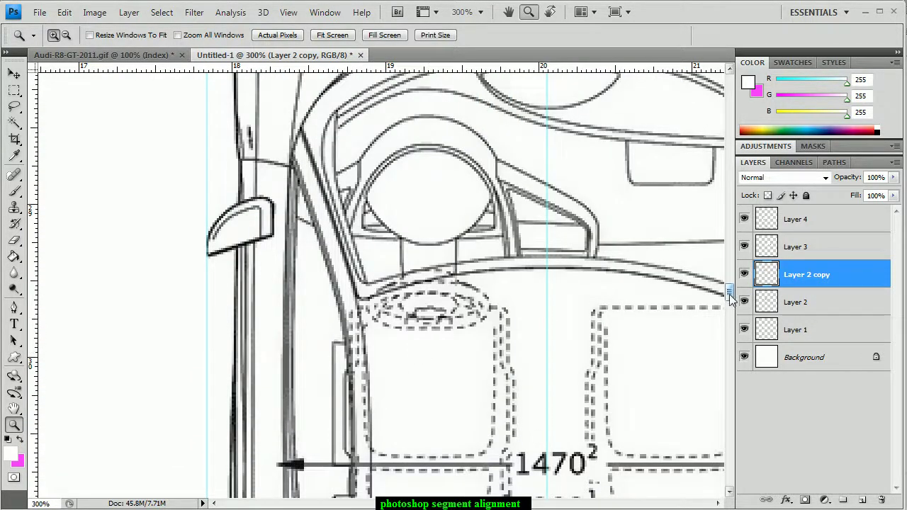
{"action": "left_click_drag", "start_coordinate": [729, 290], "coordinate": [734, 257]}
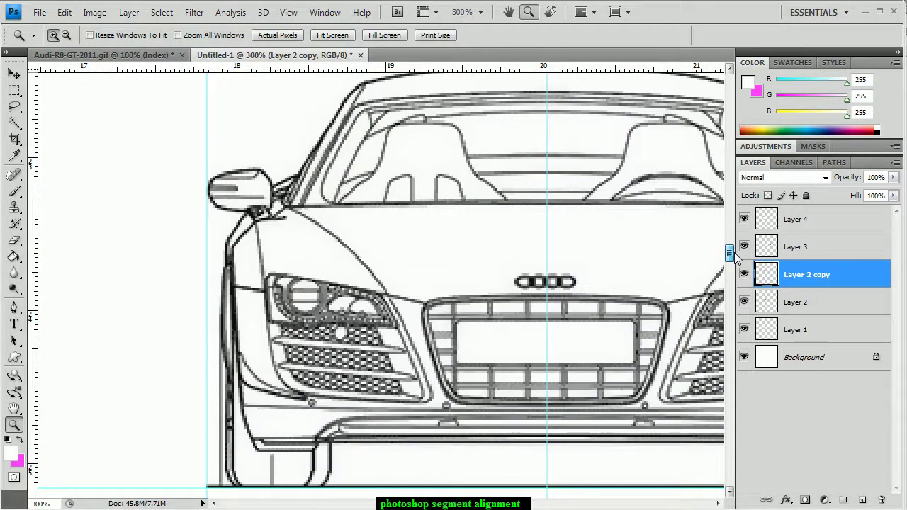
{"action": "mouse_move", "coordinate": [430, 503]}
{"action": "left_mouse_down"}
{"action": "mouse_move", "coordinate": [485, 502]}
{"action": "mouse_move", "coordinate": [467, 503]}
{"action": "left_mouse_up"}
Place vertical guides on the left and right headlights' inner edges, fine-tuning each
{"action": "left_click_drag", "start_coordinate": [43, 293], "coordinate": [211, 331]}
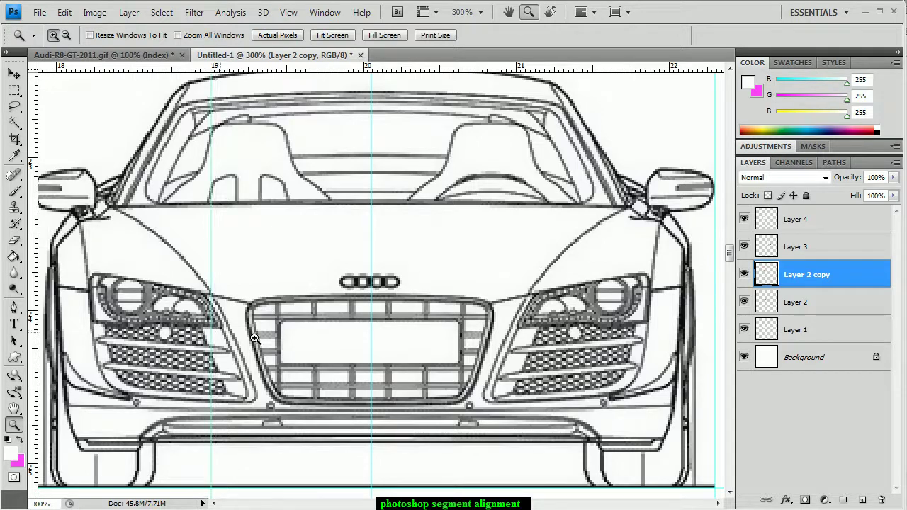
{"action": "mouse_move", "coordinate": [730, 253]}
{"action": "left_mouse_down"}
{"action": "mouse_move", "coordinate": [732, 280]}
{"action": "mouse_move", "coordinate": [730, 266]}
{"action": "left_mouse_up"}
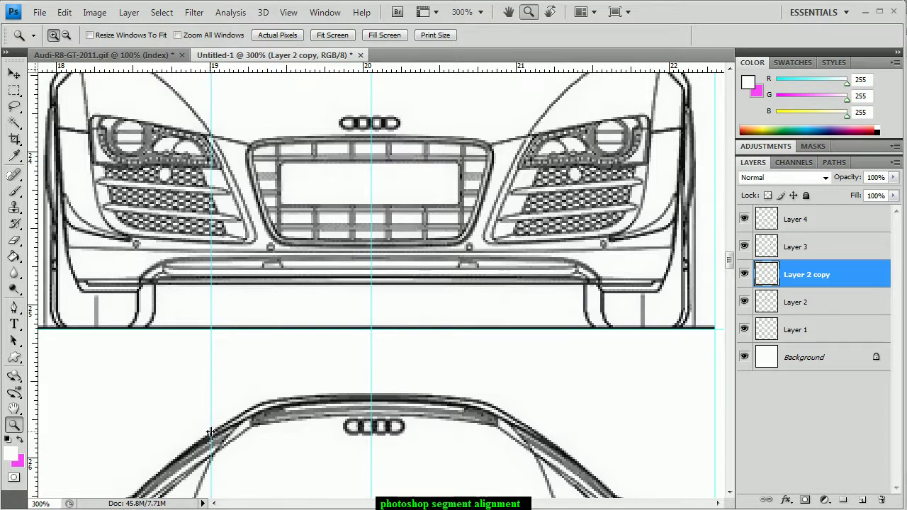
{"action": "left_click_drag", "start_coordinate": [214, 432], "coordinate": [217, 432]}
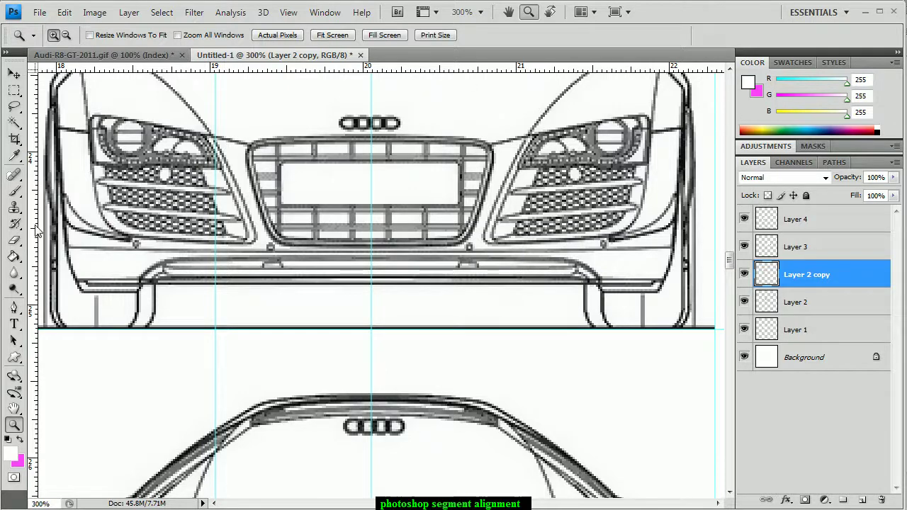
{"action": "mouse_move", "coordinate": [36, 230]}
{"action": "left_mouse_down"}
{"action": "mouse_move", "coordinate": [528, 257]}
{"action": "mouse_move", "coordinate": [526, 273]}
{"action": "left_mouse_up"}
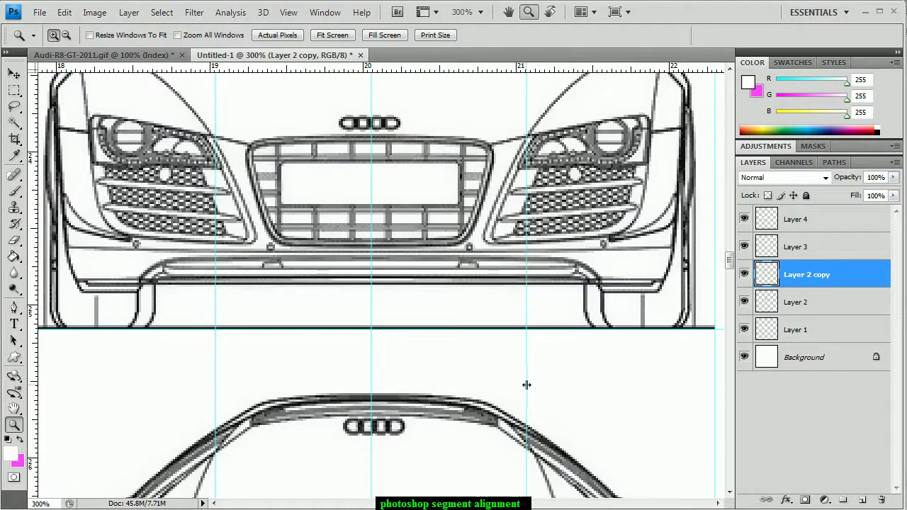
{"action": "left_click_drag", "start_coordinate": [526, 385], "coordinate": [533, 385]}
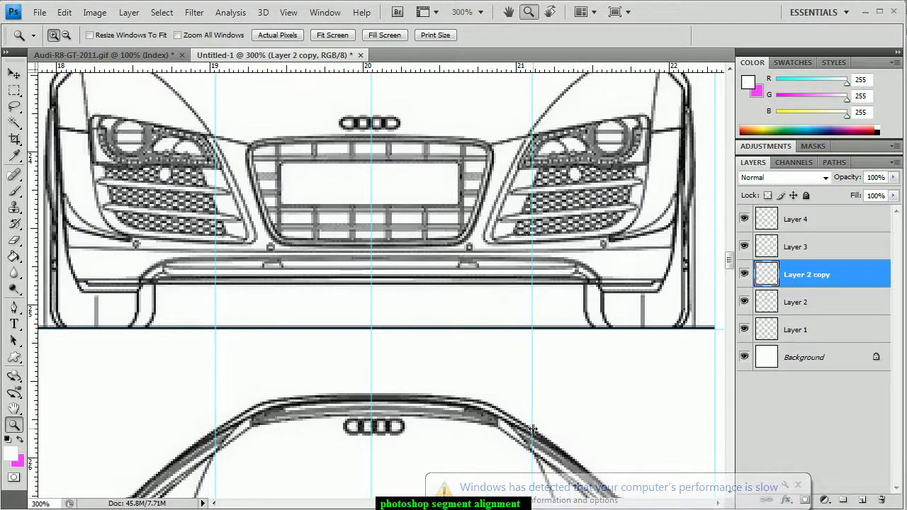
{"action": "left_click_drag", "start_coordinate": [533, 430], "coordinate": [534, 429]}
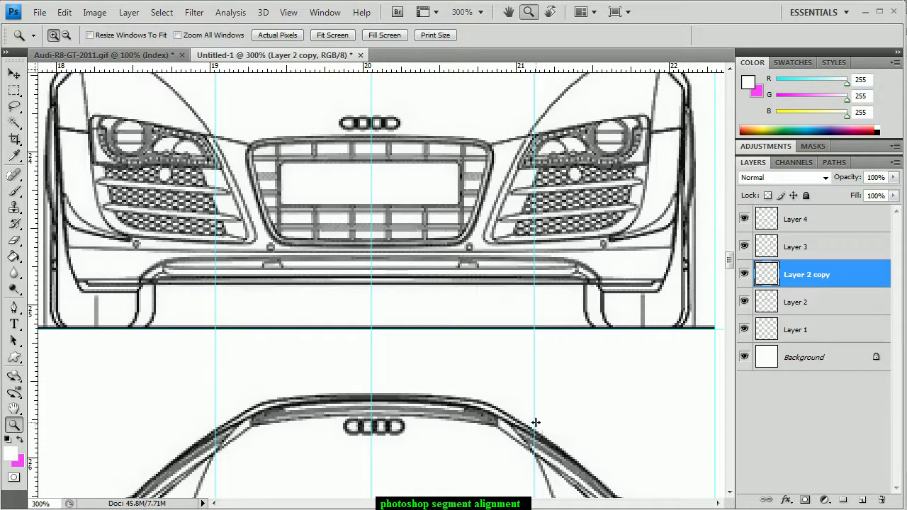
{"action": "left_click_drag", "start_coordinate": [535, 422], "coordinate": [532, 422]}
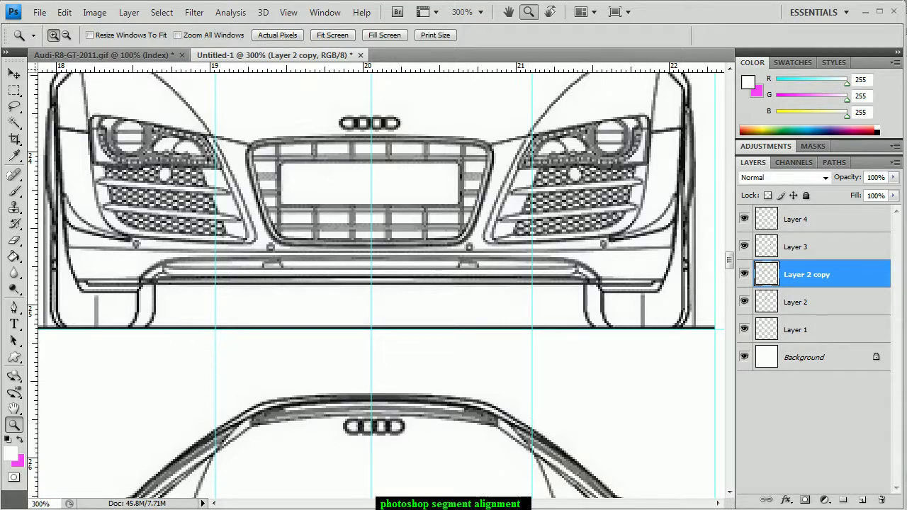
Place vertical guides on the grille's left and right edges
{"action": "left_click_drag", "start_coordinate": [34, 287], "coordinate": [250, 334]}
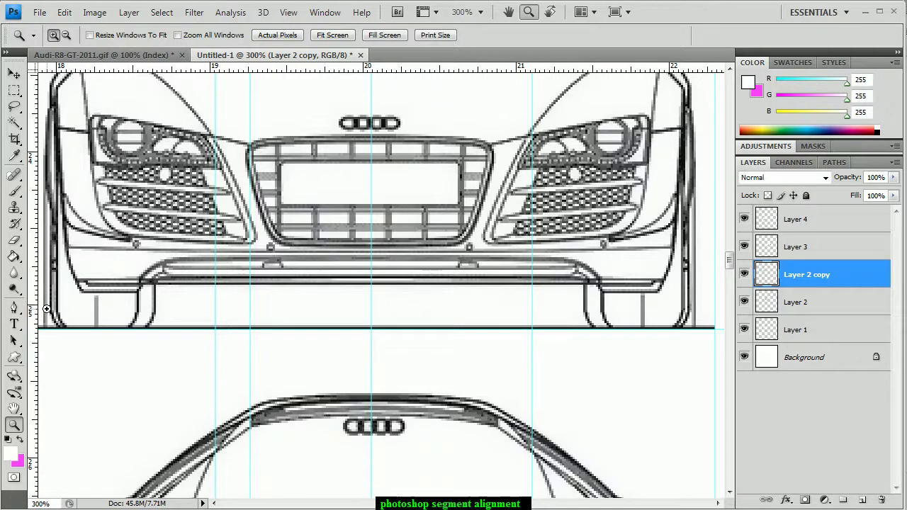
{"action": "left_click_drag", "start_coordinate": [37, 311], "coordinate": [497, 362]}
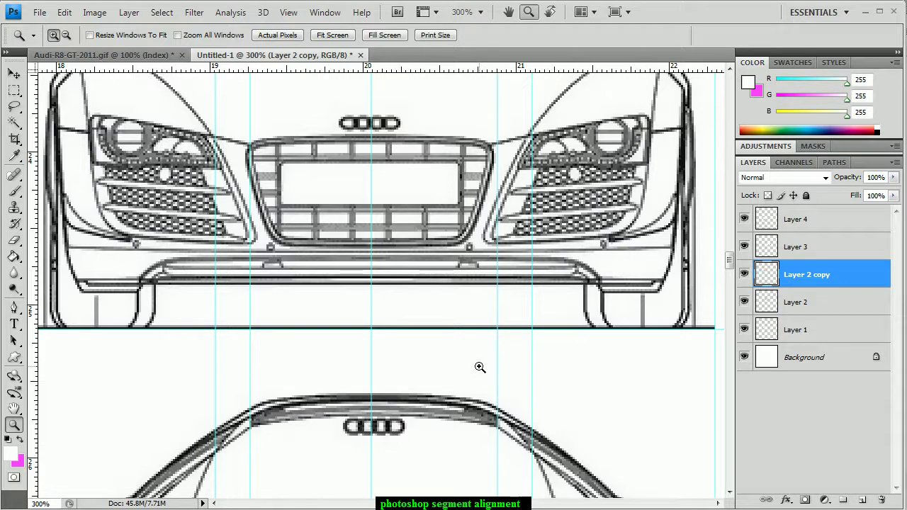
{"action": "left_click_drag", "start_coordinate": [497, 316], "coordinate": [491, 317]}
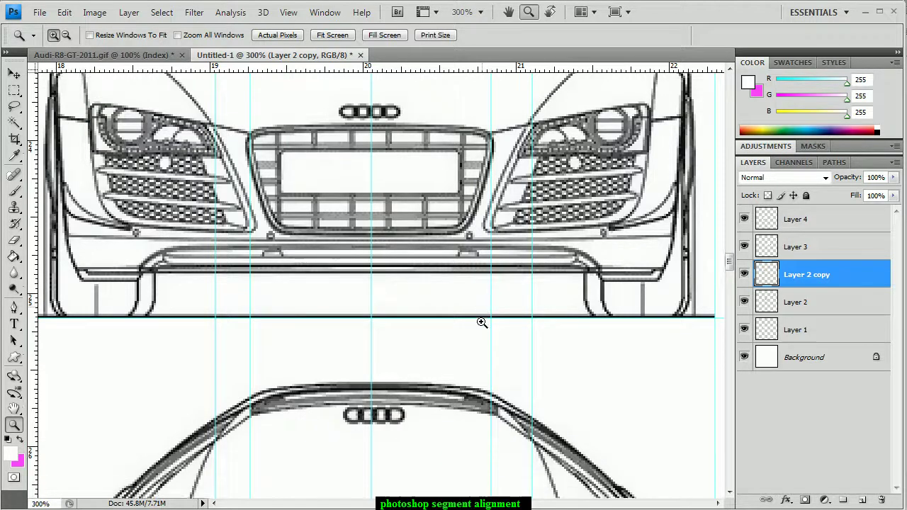
{"action": "scroll", "coordinate": [482, 321], "scroll_direction": "down", "scroll_amount": 3}
{"action": "scroll", "coordinate": [464, 375], "scroll_direction": "up", "scroll_amount": 3}
{"action": "scroll", "coordinate": [212, 259], "scroll_direction": "up", "scroll_amount": 1}
{"action": "scroll", "coordinate": [220, 264], "scroll_direction": "up", "scroll_amount": 3}
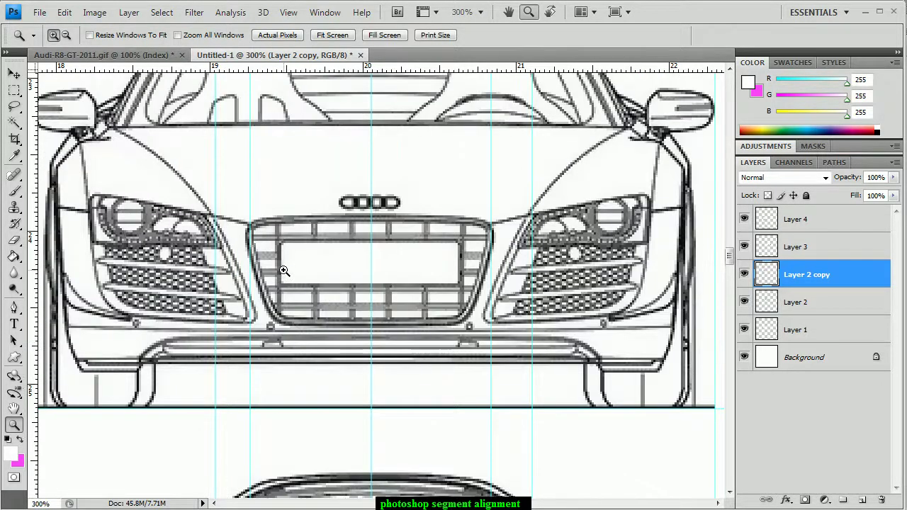
{"action": "scroll", "coordinate": [234, 272], "scroll_direction": "down", "scroll_amount": 2}
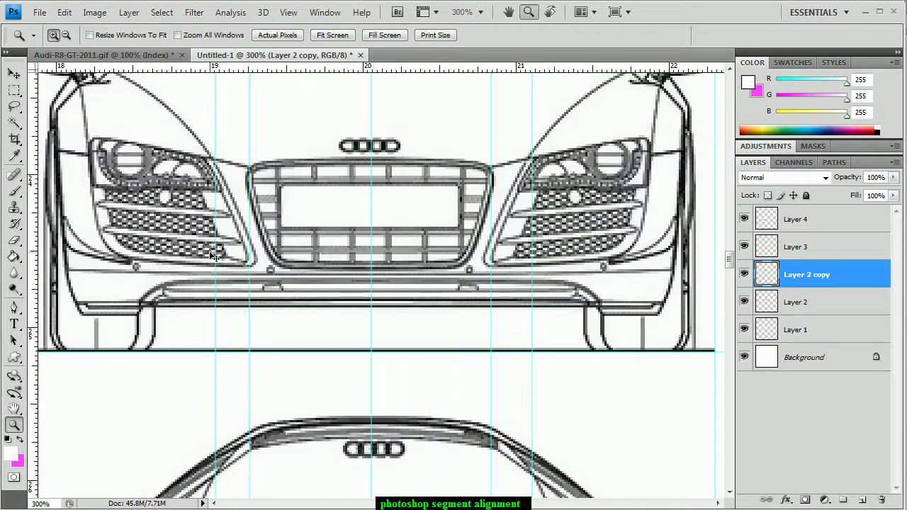
{"action": "left_click_drag", "start_coordinate": [213, 254], "coordinate": [215, 256]}
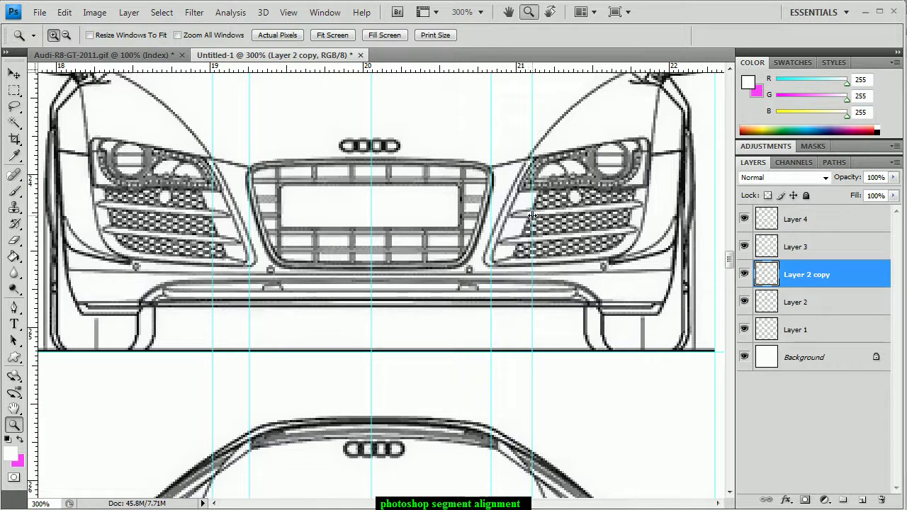
{"action": "left_click_drag", "start_coordinate": [532, 216], "coordinate": [530, 216]}
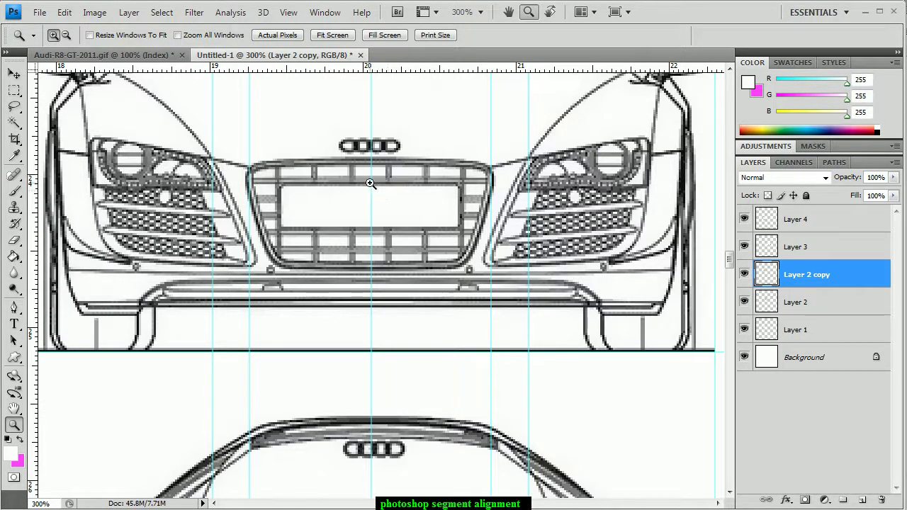
{"action": "left_click_drag", "start_coordinate": [370, 183], "coordinate": [370, 183]}
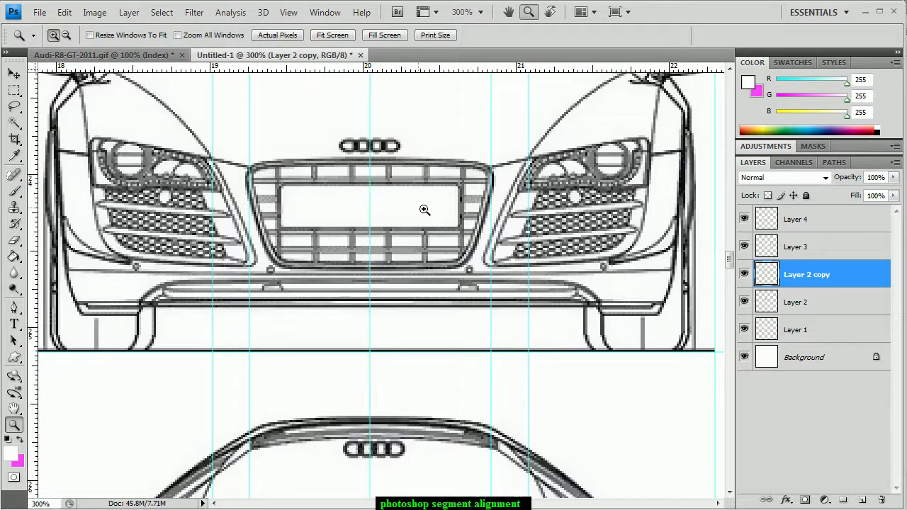
{"action": "scroll", "coordinate": [425, 210], "scroll_direction": "down", "scroll_amount": 2}
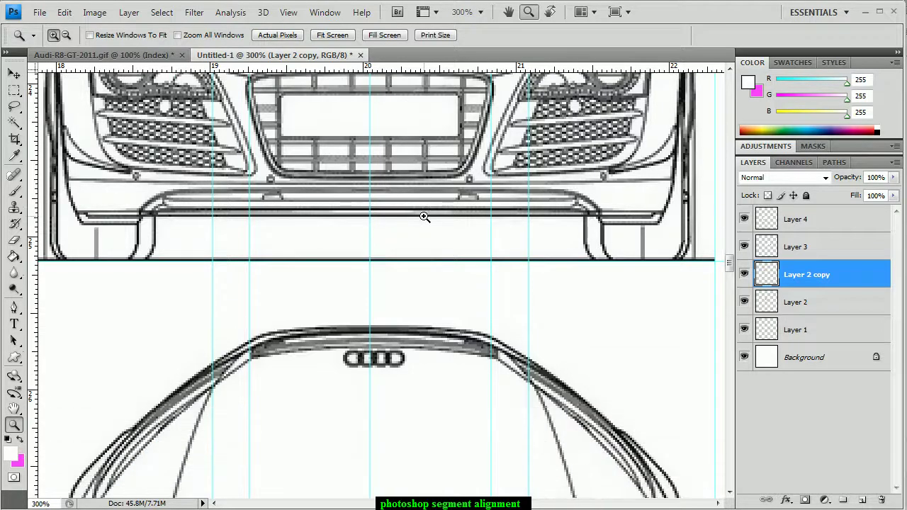
{"action": "scroll", "coordinate": [425, 217], "scroll_direction": "down", "scroll_amount": 2}
{"action": "scroll", "coordinate": [425, 217], "scroll_direction": "down", "scroll_amount": 2}
{"action": "scroll", "coordinate": [425, 217], "scroll_direction": "down", "scroll_amount": 3}
{"action": "scroll", "coordinate": [428, 216], "scroll_direction": "up", "scroll_amount": 1}
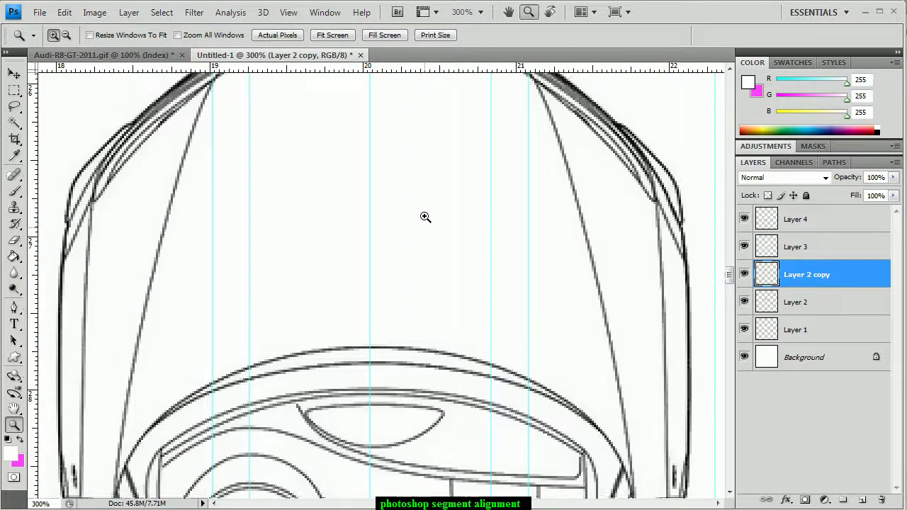
{"action": "scroll", "coordinate": [432, 215], "scroll_direction": "up", "scroll_amount": 3}
{"action": "scroll", "coordinate": [434, 226], "scroll_direction": "up", "scroll_amount": 3}
{"action": "scroll", "coordinate": [435, 241], "scroll_direction": "up", "scroll_amount": 3}
{"action": "scroll", "coordinate": [435, 242], "scroll_direction": "up", "scroll_amount": 2}
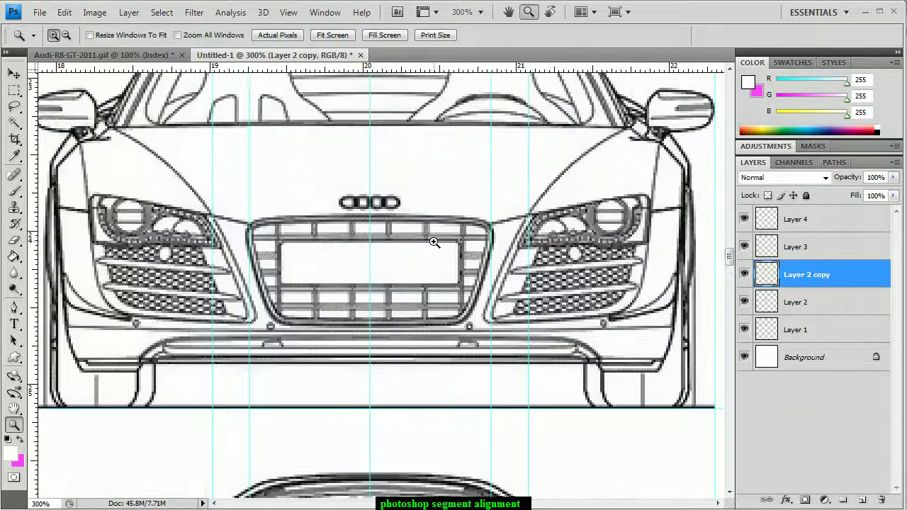
{"action": "scroll", "coordinate": [434, 242], "scroll_direction": "down", "scroll_amount": 3}
{"action": "scroll", "coordinate": [433, 243], "scroll_direction": "down", "scroll_amount": 5}
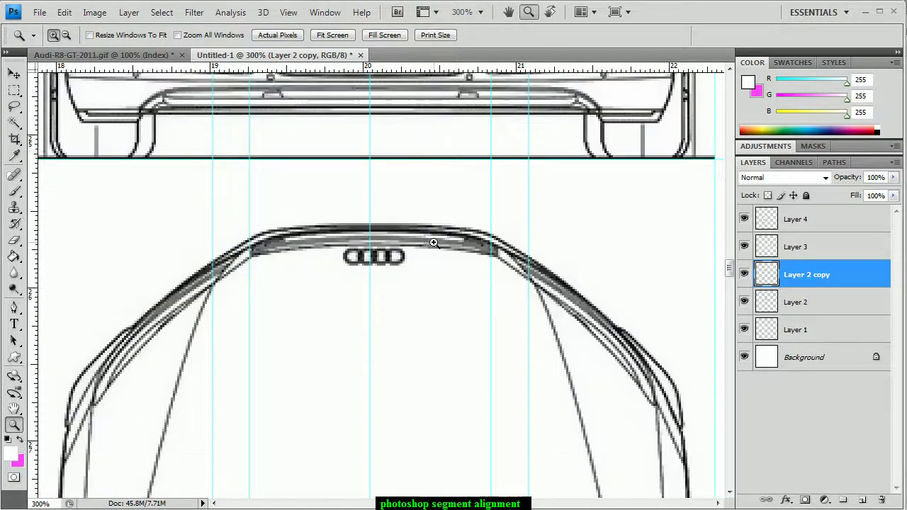
{"action": "scroll", "coordinate": [433, 244], "scroll_direction": "down", "scroll_amount": 1}
{"action": "mouse_move", "coordinate": [730, 275]}
{"action": "left_mouse_down"}
{"action": "mouse_move", "coordinate": [732, 287]}
{"action": "mouse_move", "coordinate": [730, 269]}
{"action": "left_mouse_up"}
Move Layer 4's top-view drawing left from X 1445.5 to 1443.7 px and apply
{"action": "left_click", "coordinate": [771, 226]}
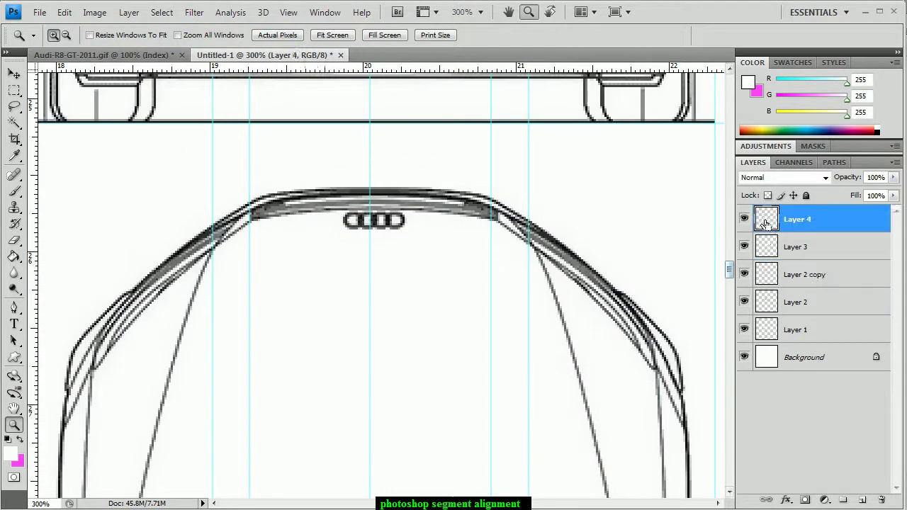
{"action": "key", "text": "ctrl+t"}
{"action": "left_click_drag", "start_coordinate": [473, 328], "coordinate": [469, 328]}
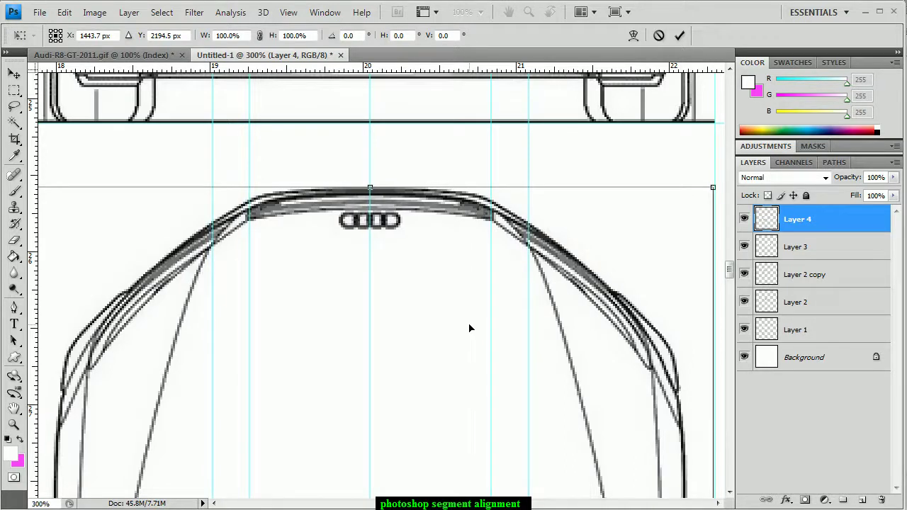
{"action": "left_click", "coordinate": [13, 424]}
Scroll to bring the front view's left body edge into view
{"action": "scroll", "coordinate": [503, 363], "scroll_direction": "down", "scroll_amount": 3}
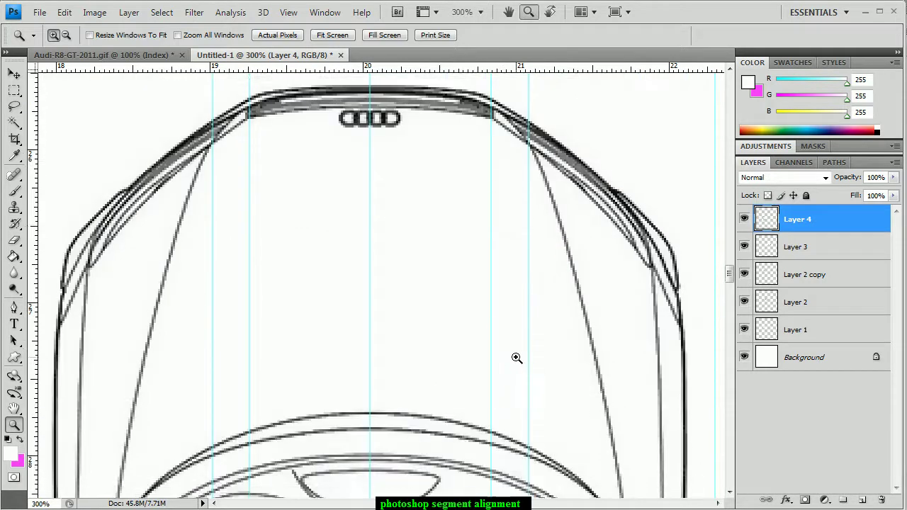
{"action": "scroll", "coordinate": [518, 359], "scroll_direction": "down", "scroll_amount": 3}
{"action": "scroll", "coordinate": [519, 360], "scroll_direction": "down", "scroll_amount": 3}
{"action": "scroll", "coordinate": [520, 359], "scroll_direction": "down", "scroll_amount": 1}
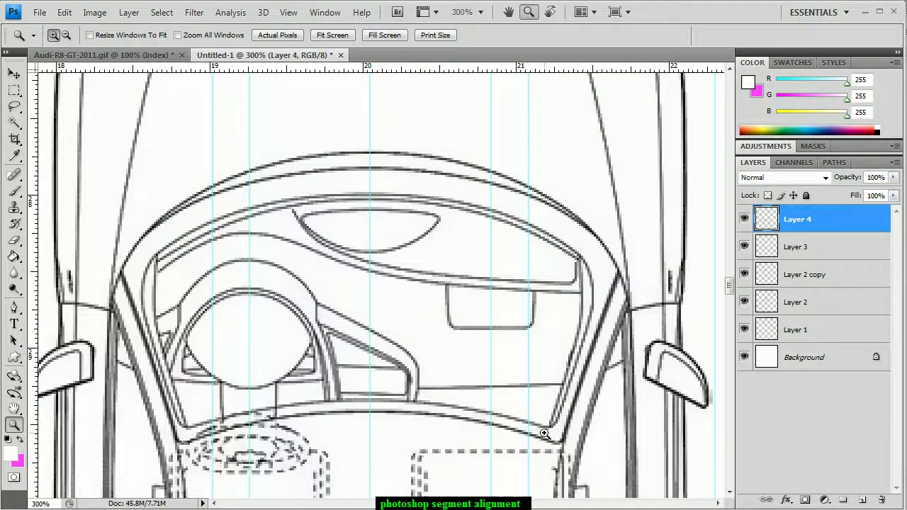
{"action": "scroll", "coordinate": [382, 281], "scroll_direction": "left", "scroll_amount": 1}
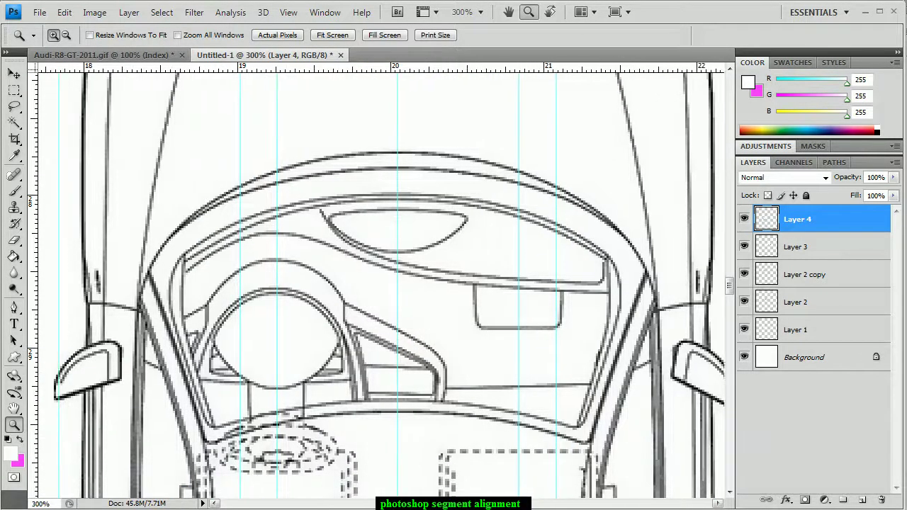
{"action": "scroll", "coordinate": [382, 281], "scroll_direction": "right", "scroll_amount": 1}
{"action": "scroll", "coordinate": [382, 281], "scroll_direction": "right", "scroll_amount": 1}
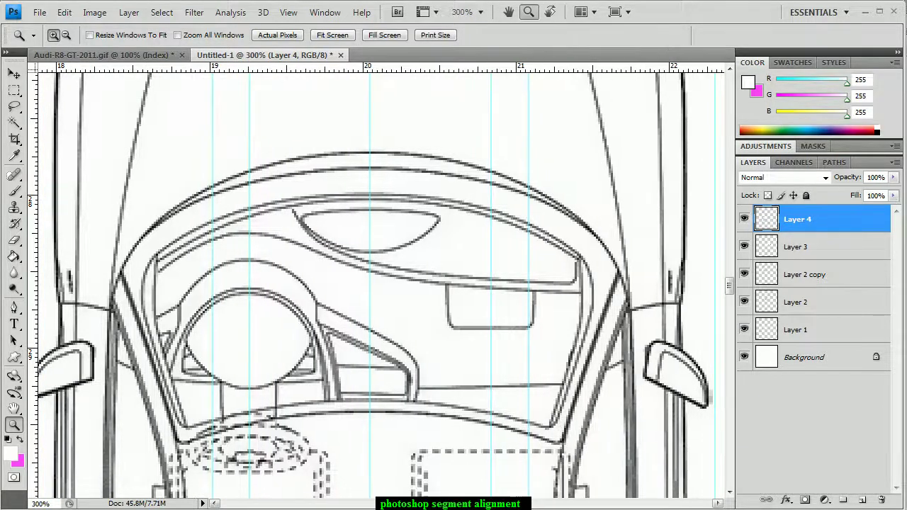
{"action": "scroll", "coordinate": [382, 281], "scroll_direction": "right", "scroll_amount": 2}
{"action": "scroll", "coordinate": [383, 281], "scroll_direction": "right", "scroll_amount": 1}
{"action": "scroll", "coordinate": [382, 281], "scroll_direction": "left", "scroll_amount": 2}
{"action": "scroll", "coordinate": [382, 281], "scroll_direction": "left", "scroll_amount": 2}
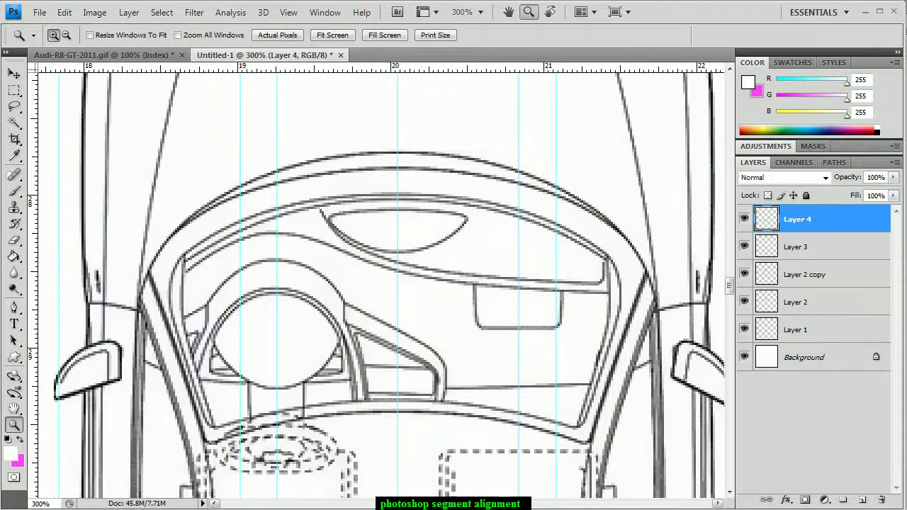
{"action": "scroll", "coordinate": [454, 405], "scroll_direction": "up", "scroll_amount": 2}
{"action": "scroll", "coordinate": [456, 399], "scroll_direction": "up", "scroll_amount": 7}
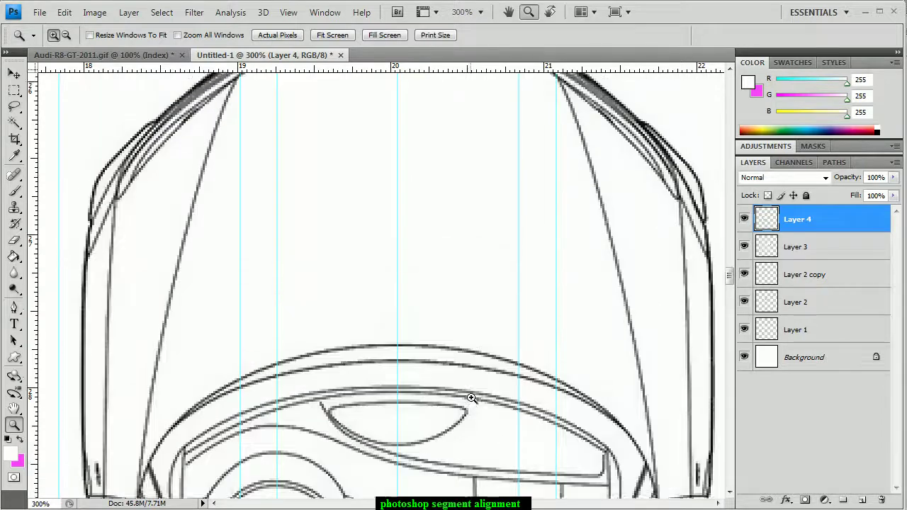
{"action": "scroll", "coordinate": [425, 341], "scroll_direction": "up", "scroll_amount": 1}
{"action": "scroll", "coordinate": [416, 327], "scroll_direction": "up", "scroll_amount": 3}
{"action": "scroll", "coordinate": [375, 327], "scroll_direction": "up", "scroll_amount": 3}
{"action": "scroll", "coordinate": [369, 316], "scroll_direction": "up", "scroll_amount": 3}
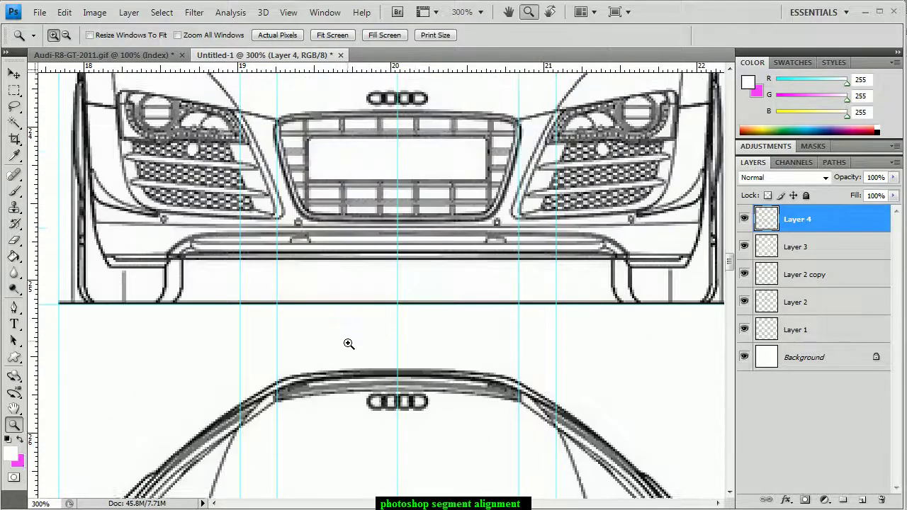
{"action": "scroll", "coordinate": [348, 345], "scroll_direction": "up", "scroll_amount": 3}
{"action": "scroll", "coordinate": [139, 307], "scroll_direction": "up", "scroll_amount": 1}
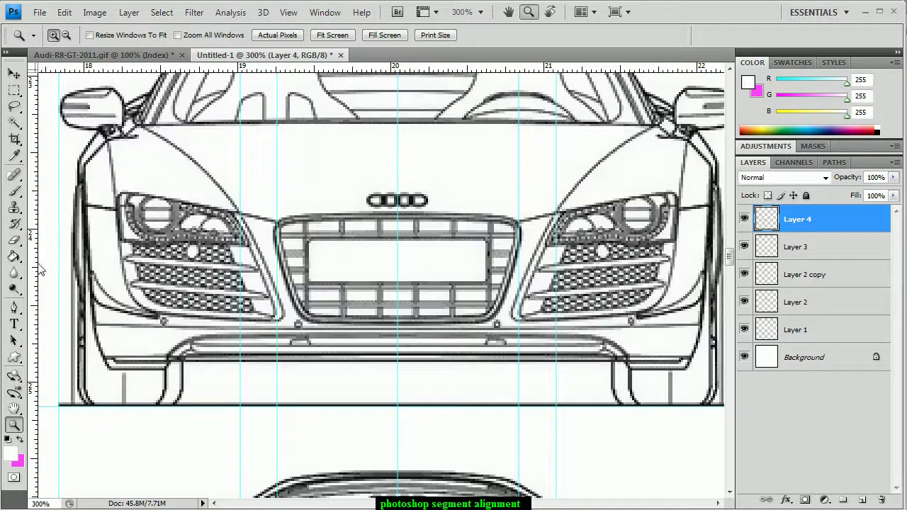
Place a vertical guide on the front view's left body edge and check it through the top view
{"action": "left_click_drag", "start_coordinate": [36, 268], "coordinate": [84, 268]}
{"action": "scroll", "coordinate": [108, 285], "scroll_direction": "down", "scroll_amount": 1}
{"action": "scroll", "coordinate": [125, 298], "scroll_direction": "down", "scroll_amount": 8}
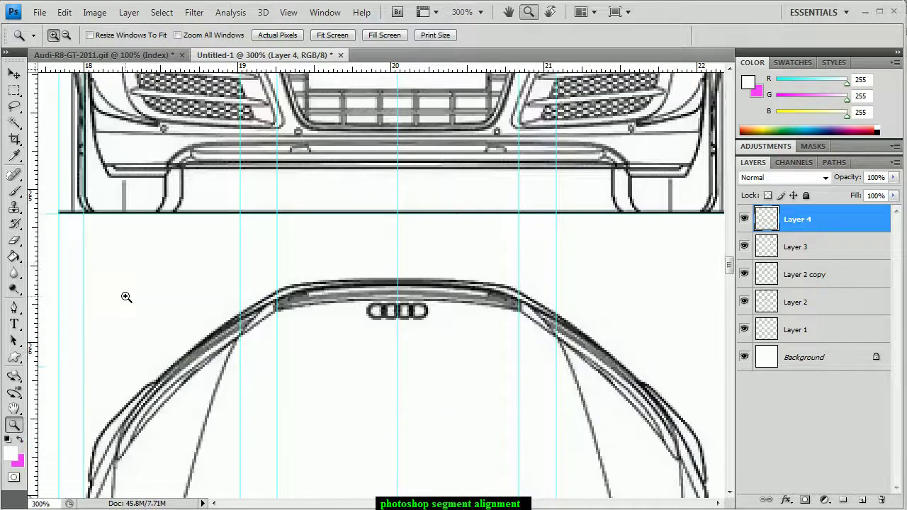
{"action": "scroll", "coordinate": [126, 297], "scroll_direction": "down", "scroll_amount": 5}
{"action": "scroll", "coordinate": [126, 299], "scroll_direction": "down", "scroll_amount": 5}
{"action": "scroll", "coordinate": [127, 299], "scroll_direction": "down", "scroll_amount": 4}
{"action": "scroll", "coordinate": [128, 306], "scroll_direction": "up", "scroll_amount": 5}
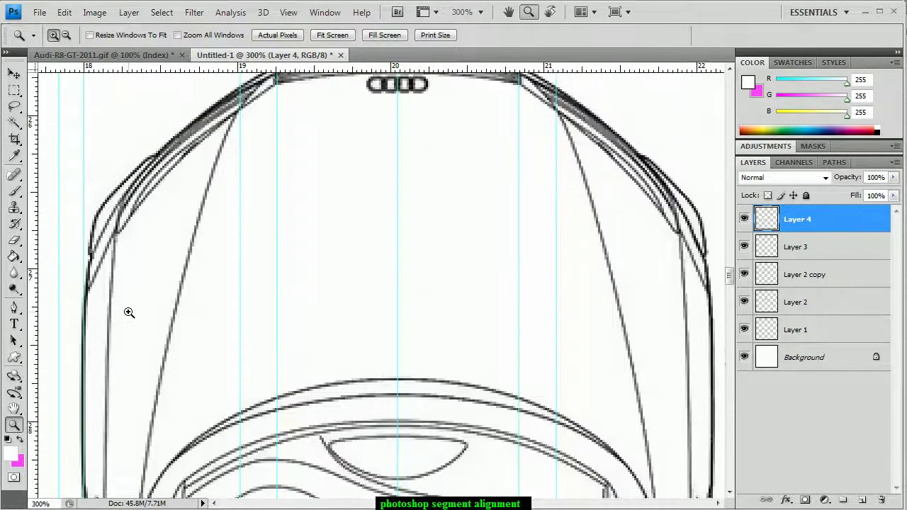
{"action": "scroll", "coordinate": [317, 352], "scroll_direction": "up", "scroll_amount": 3}
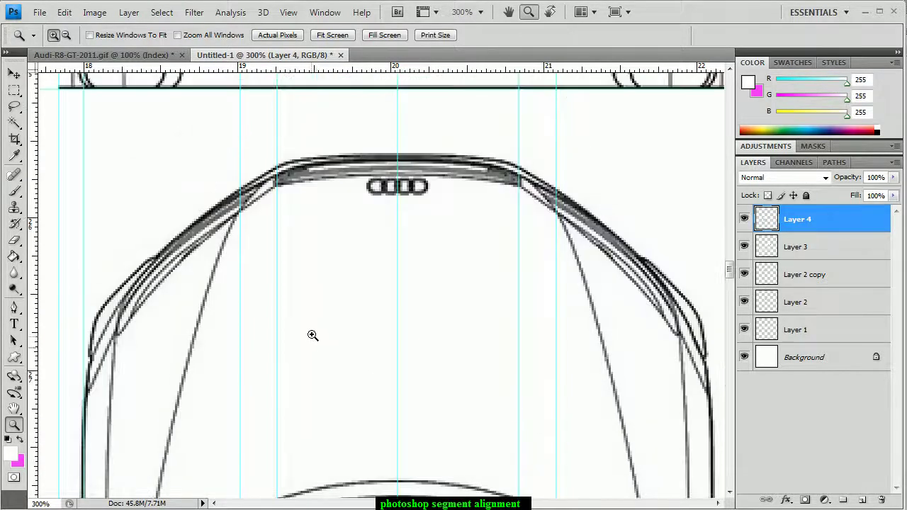
{"action": "scroll", "coordinate": [312, 336], "scroll_direction": "up", "scroll_amount": 5}
{"action": "scroll", "coordinate": [312, 324], "scroll_direction": "up", "scroll_amount": 2}
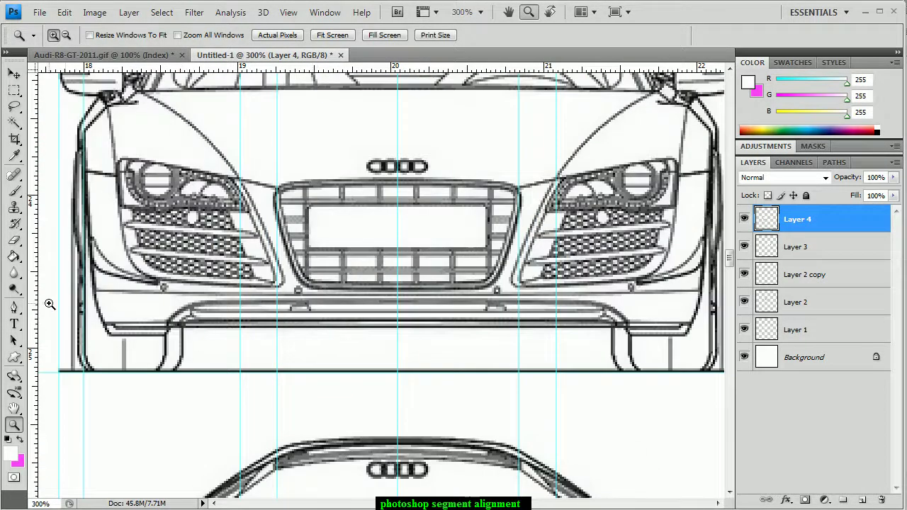
Place a vertical guide on the front view's right body edge, then scroll down to the rear view
{"action": "scroll", "coordinate": [468, 504], "scroll_direction": "right", "scroll_amount": 2}
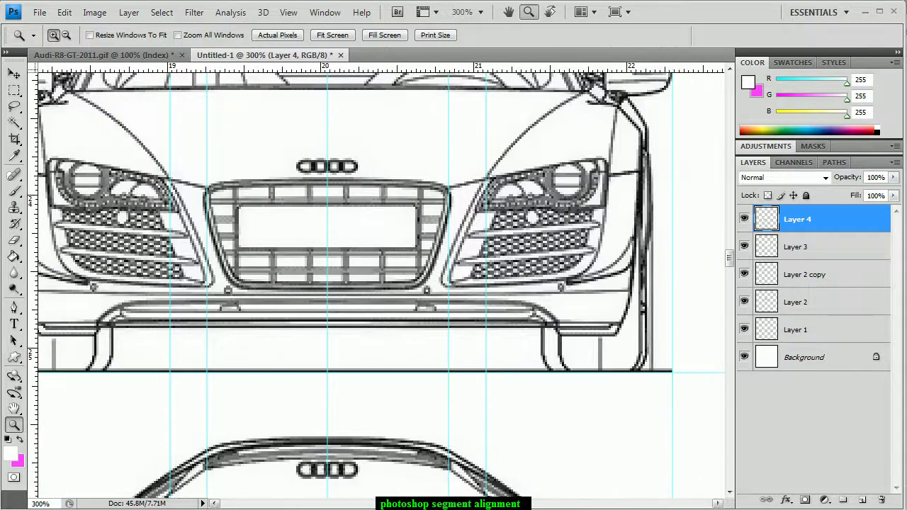
{"action": "left_click_drag", "start_coordinate": [39, 297], "coordinate": [642, 331]}
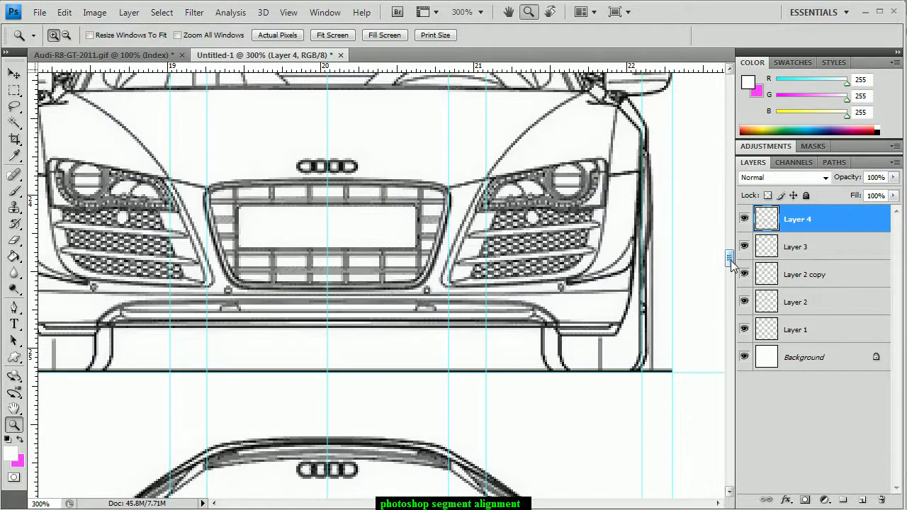
{"action": "left_click_drag", "start_coordinate": [731, 259], "coordinate": [735, 287]}
{"action": "left_click", "coordinate": [215, 503]}
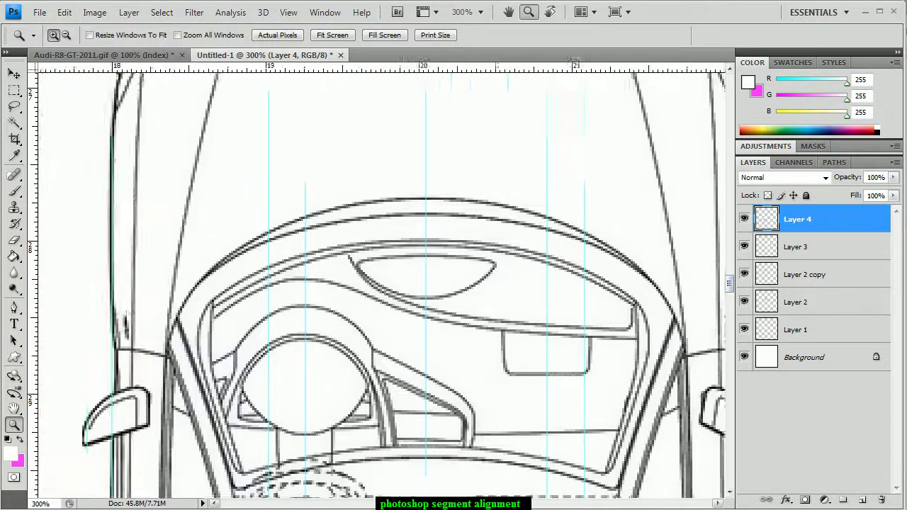
{"action": "scroll", "coordinate": [383, 283], "scroll_direction": "left", "scroll_amount": 3}
{"action": "scroll", "coordinate": [382, 283], "scroll_direction": "right", "scroll_amount": 5}
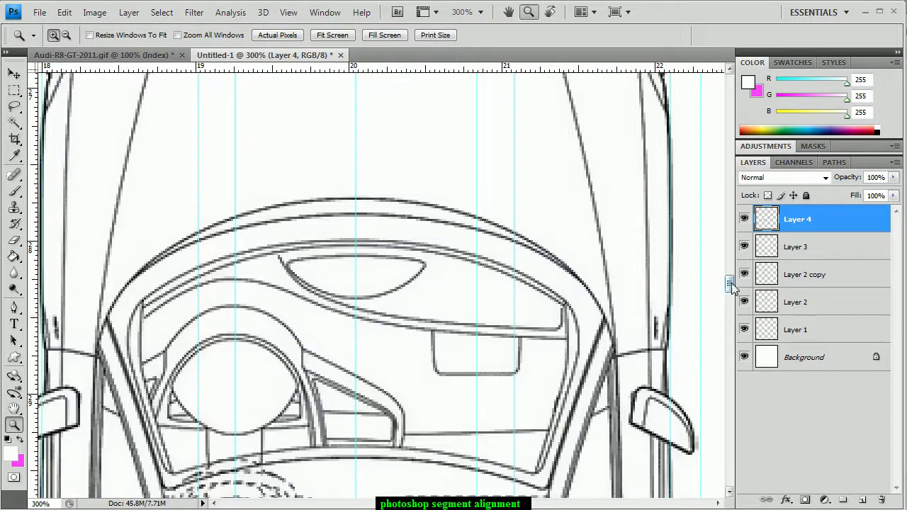
{"action": "left_click_drag", "start_coordinate": [730, 284], "coordinate": [731, 252]}
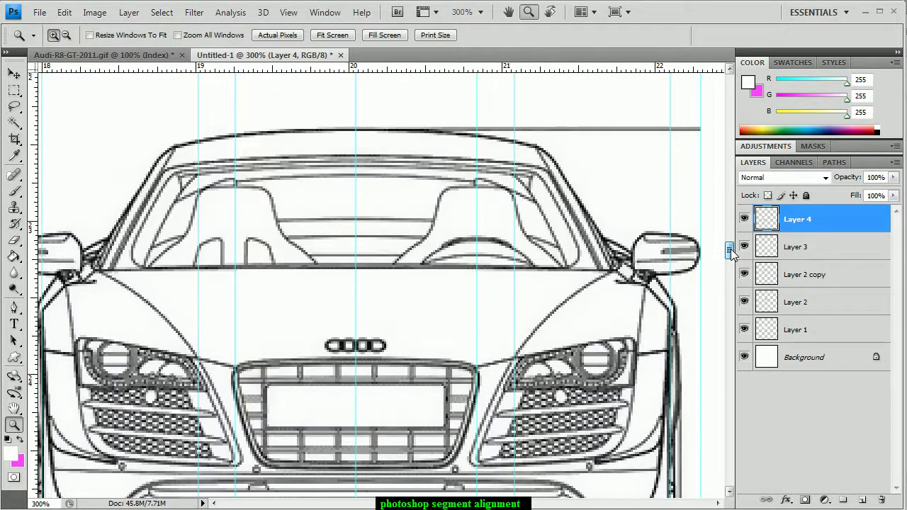
{"action": "mouse_move", "coordinate": [731, 253]}
{"action": "left_mouse_down"}
{"action": "mouse_move", "coordinate": [734, 322]}
{"action": "mouse_move", "coordinate": [730, 205]}
{"action": "mouse_move", "coordinate": [729, 218]}
{"action": "left_mouse_up"}
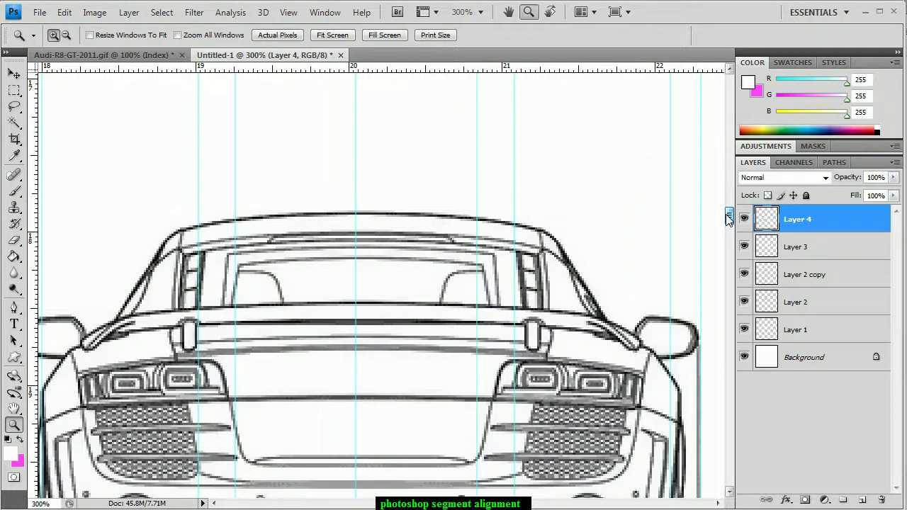
{"action": "left_click_drag", "start_coordinate": [35, 275], "coordinate": [171, 298]}
{"action": "left_click_drag", "start_coordinate": [176, 298], "coordinate": [175, 298]}
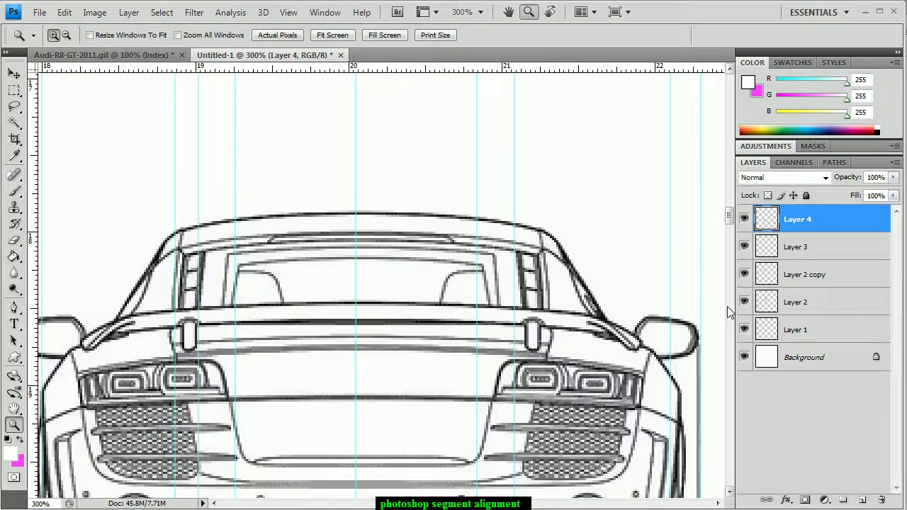
{"action": "left_click_drag", "start_coordinate": [730, 218], "coordinate": [747, 334]}
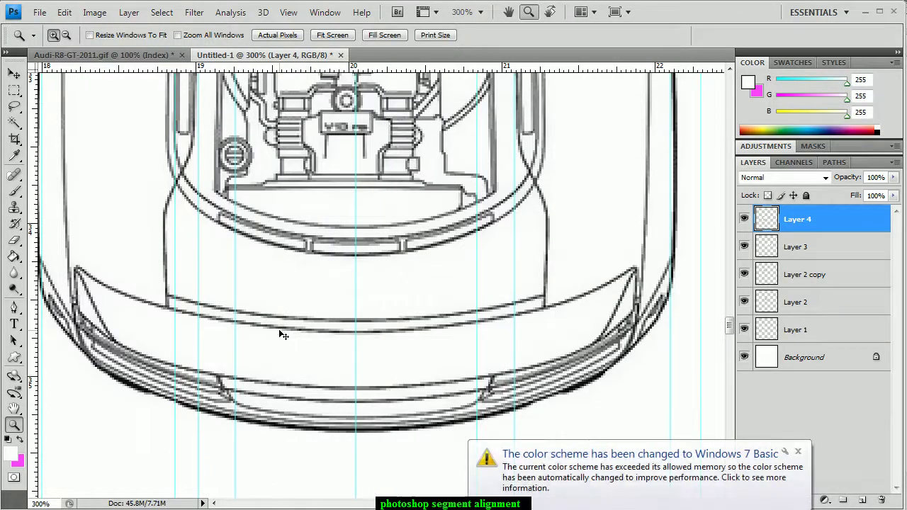
{"action": "key", "text": "ctrl+z"}
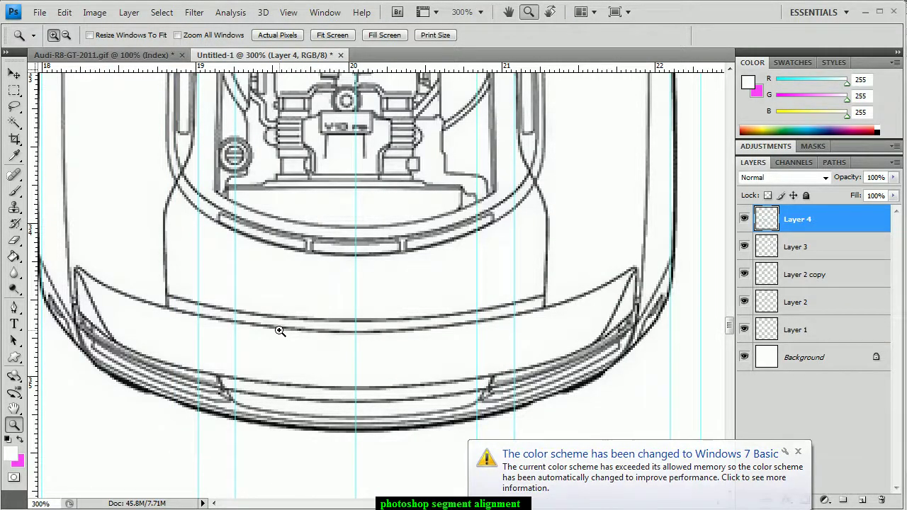